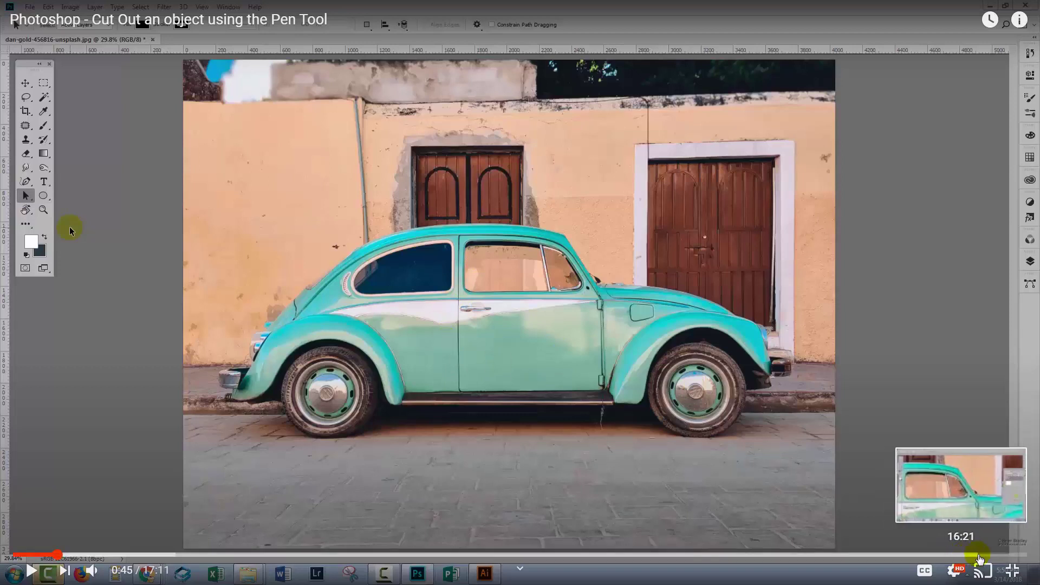
- Skip the tutorial to about 16:41 and return to Photoshop's cut-out Beetle document
{"action": "left_click", "coordinate": [998, 558]}
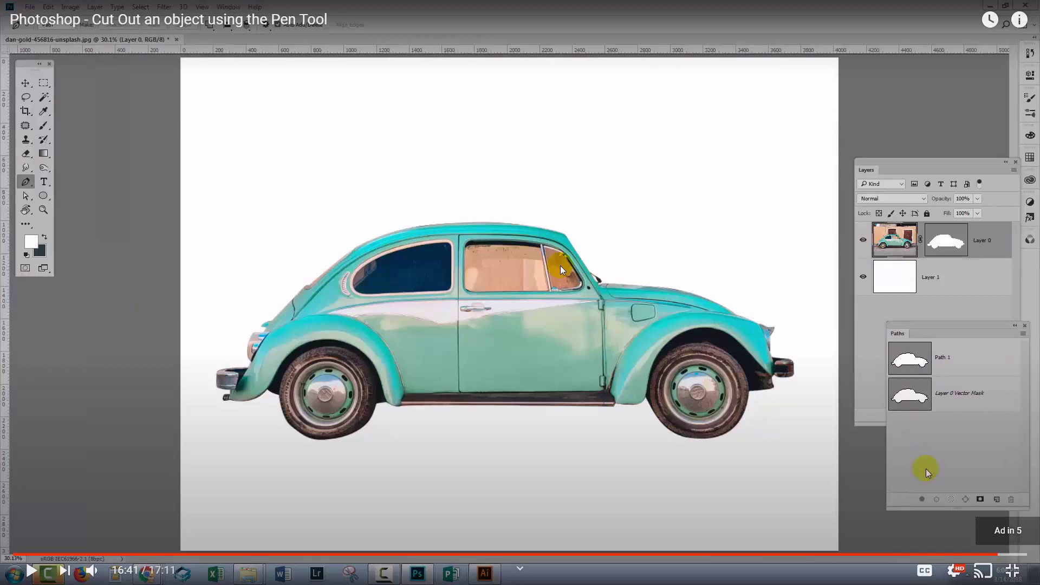
{"action": "key", "text": "alt+Tab"}
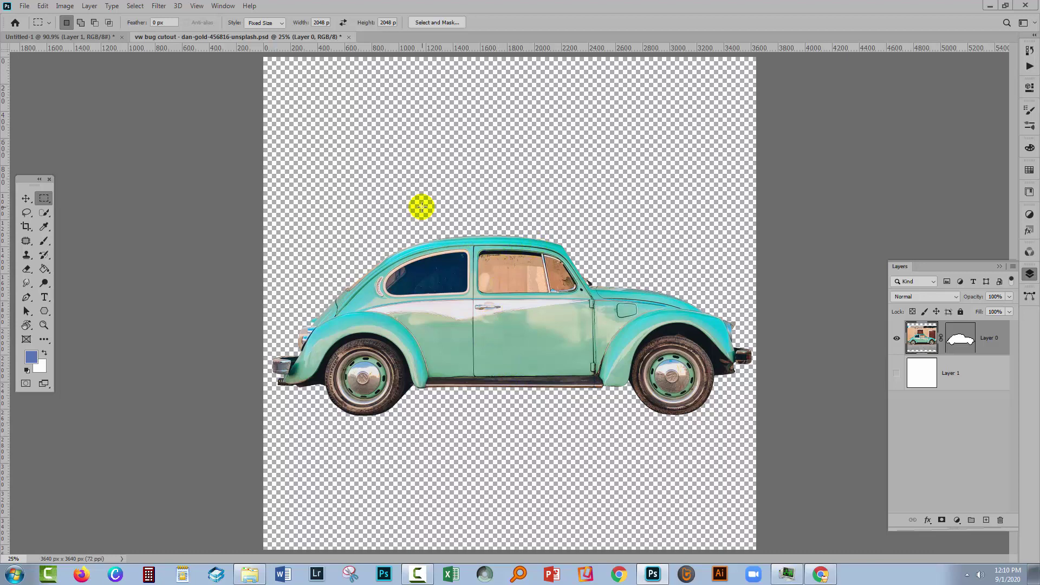
- On the Untitled-1 canvas, set the Ellipse Tool to draw in Path mode
{"action": "left_click", "coordinate": [29, 37]}
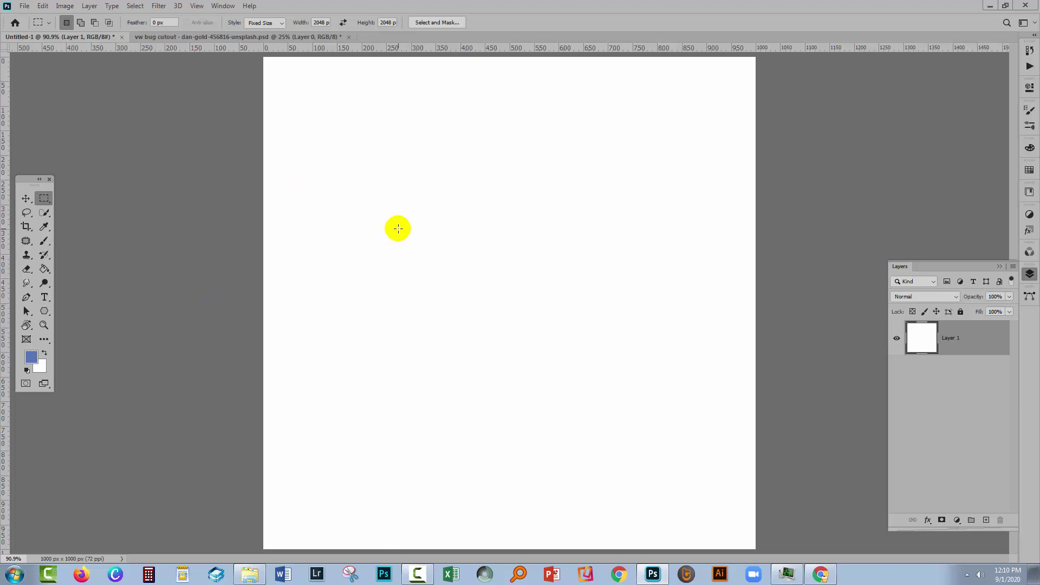
{"action": "right_click", "coordinate": [44, 312]}
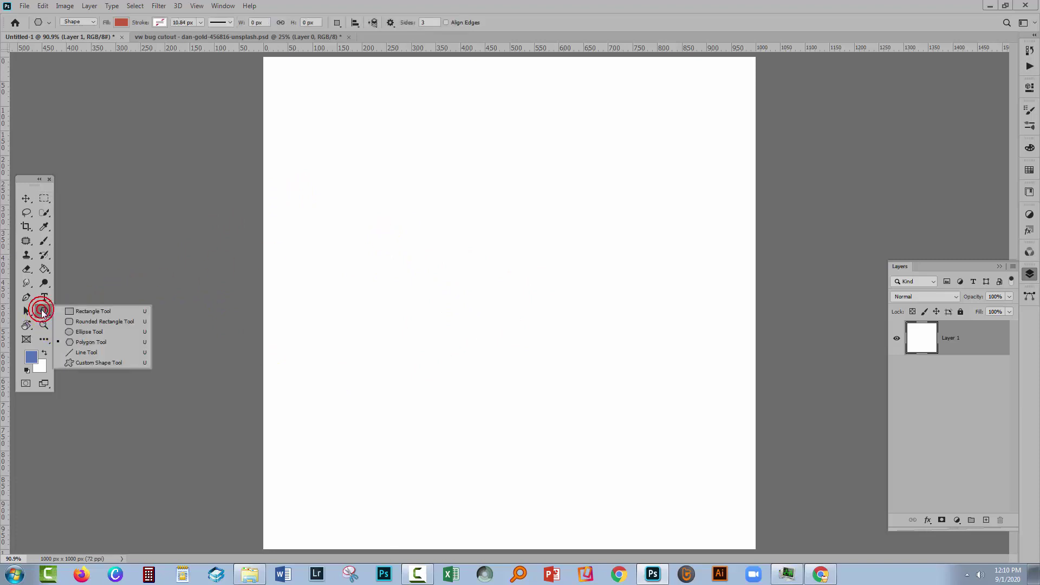
{"action": "left_click", "coordinate": [92, 333]}
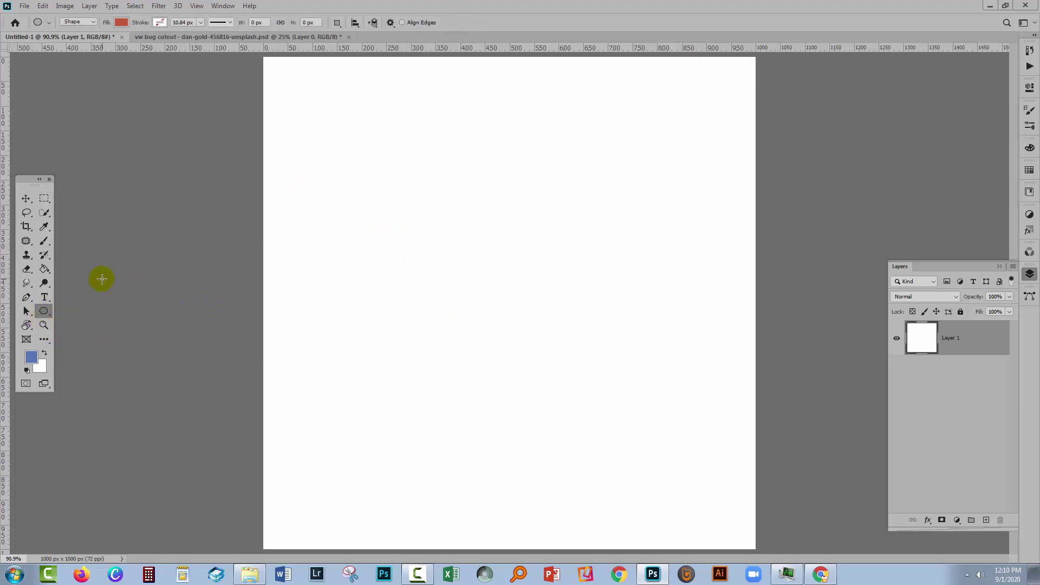
{"action": "left_click", "coordinate": [93, 24]}
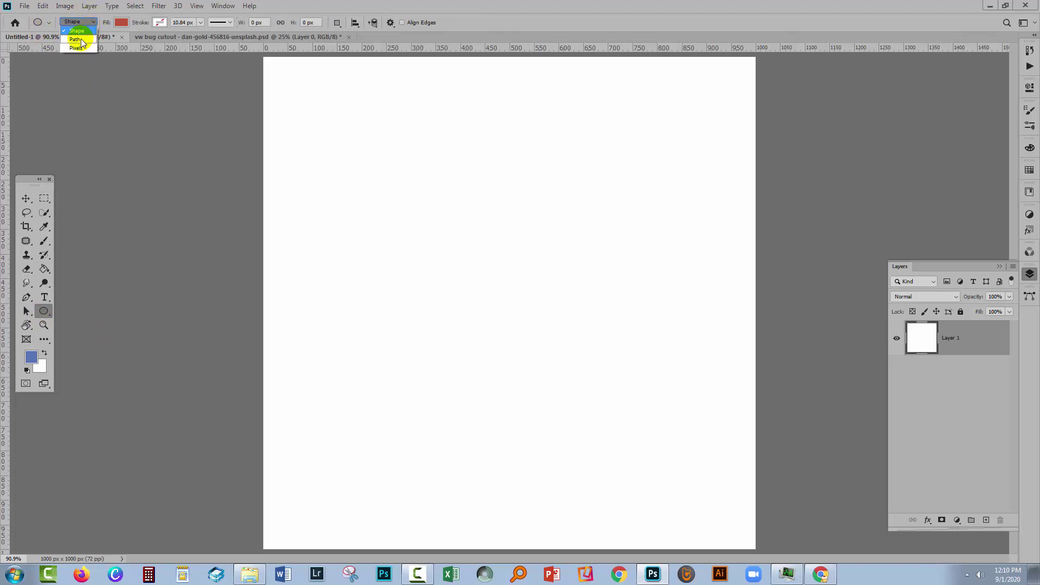
{"action": "left_click", "coordinate": [77, 39]}
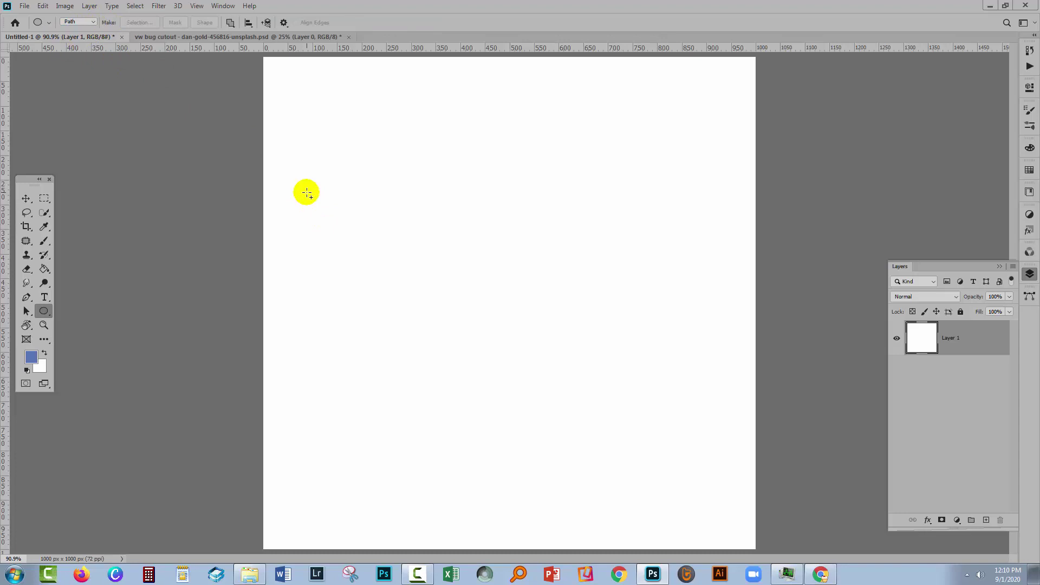
- Draw a large 644 px circle path mid-canvas and show the Paths panel
{"action": "left_click_drag", "start_coordinate": [339, 139], "coordinate": [656, 492]}
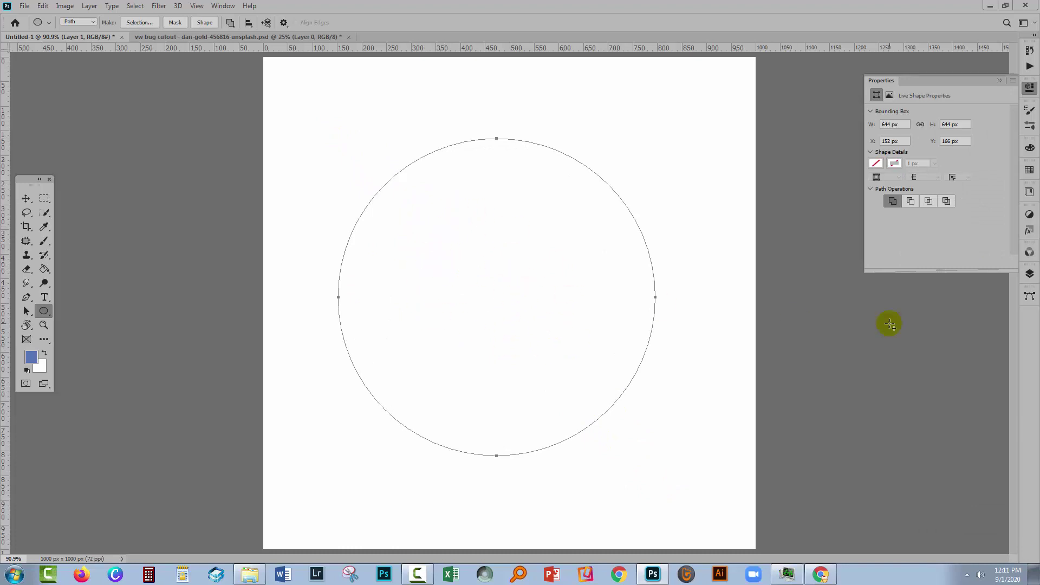
{"action": "left_click", "coordinate": [1030, 296]}
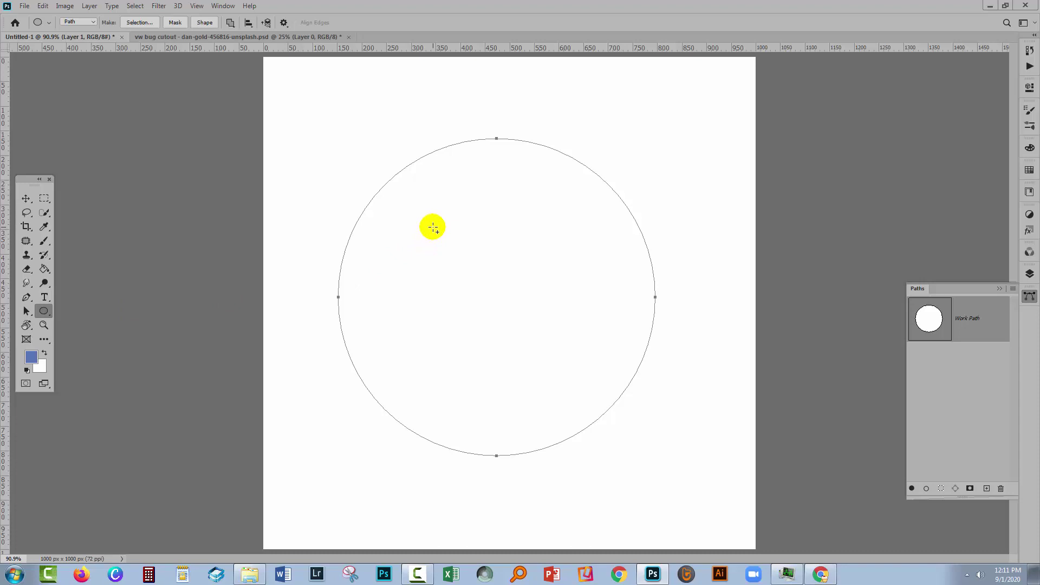
- Draw a 288 px circle centred inside the large one and show the Paths panel
{"action": "mouse_move", "coordinate": [435, 226]}
{"action": "left_mouse_down"}
{"action": "mouse_move", "coordinate": [576, 393]}
{"action": "mouse_move", "coordinate": [567, 393]}
{"action": "left_mouse_up"}
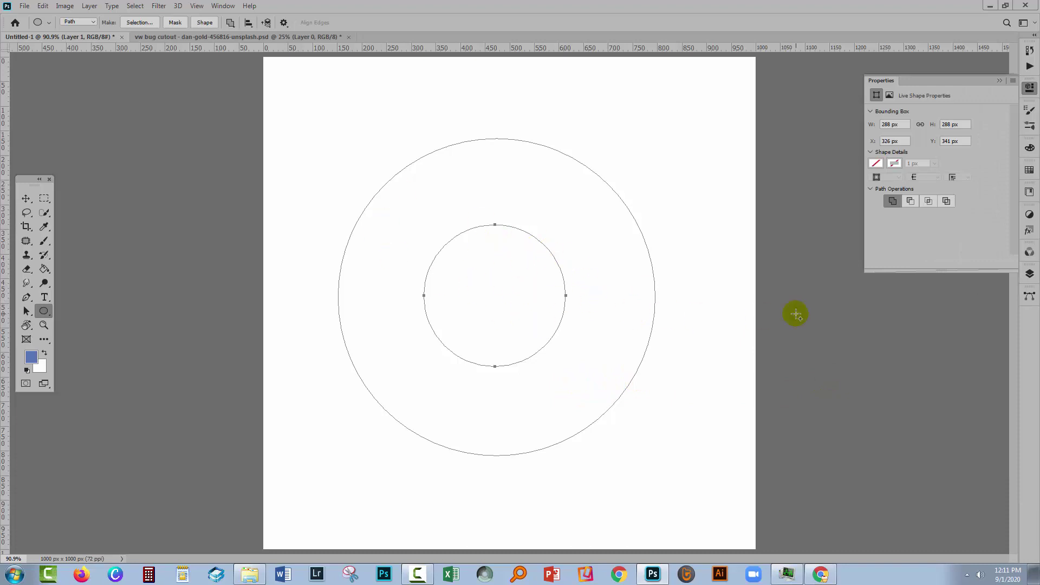
{"action": "left_click", "coordinate": [1030, 294]}
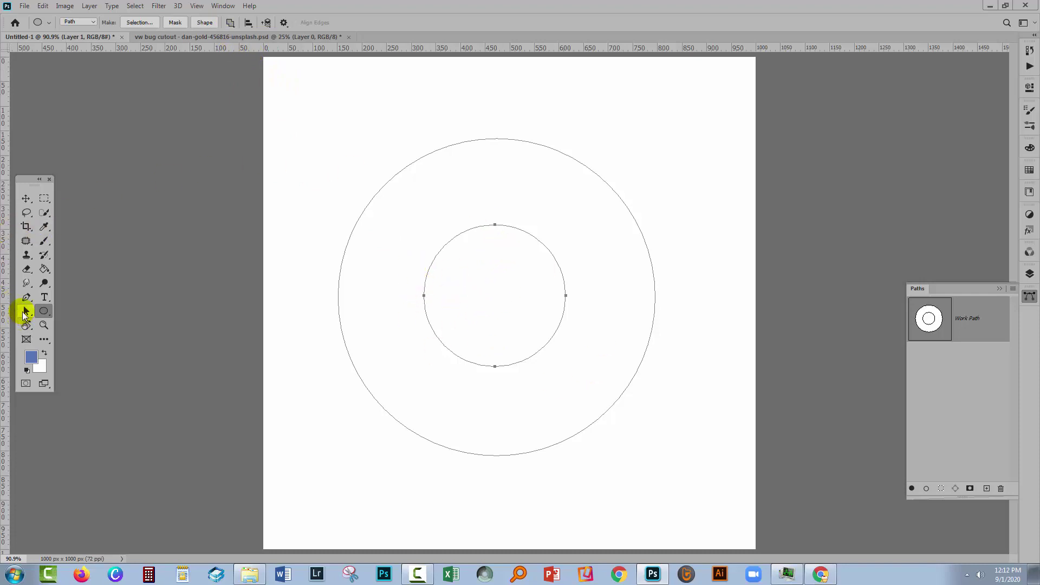
- Select both circles with Path Selection and apply Subtract Front Shape
{"action": "left_click", "coordinate": [27, 313]}
{"action": "left_click_drag", "start_coordinate": [340, 190], "coordinate": [691, 451]}
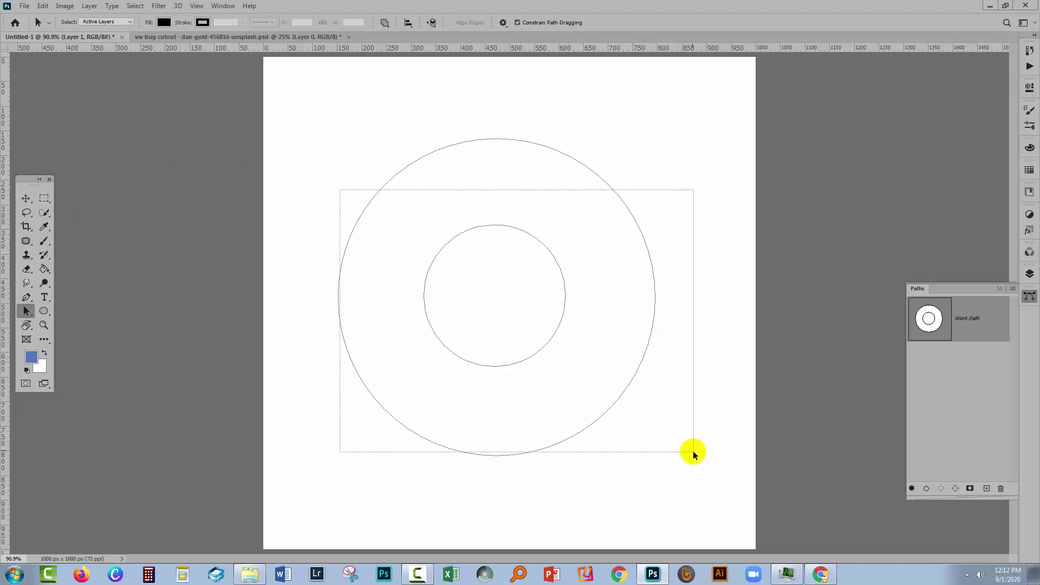
{"action": "left_click", "coordinate": [387, 23]}
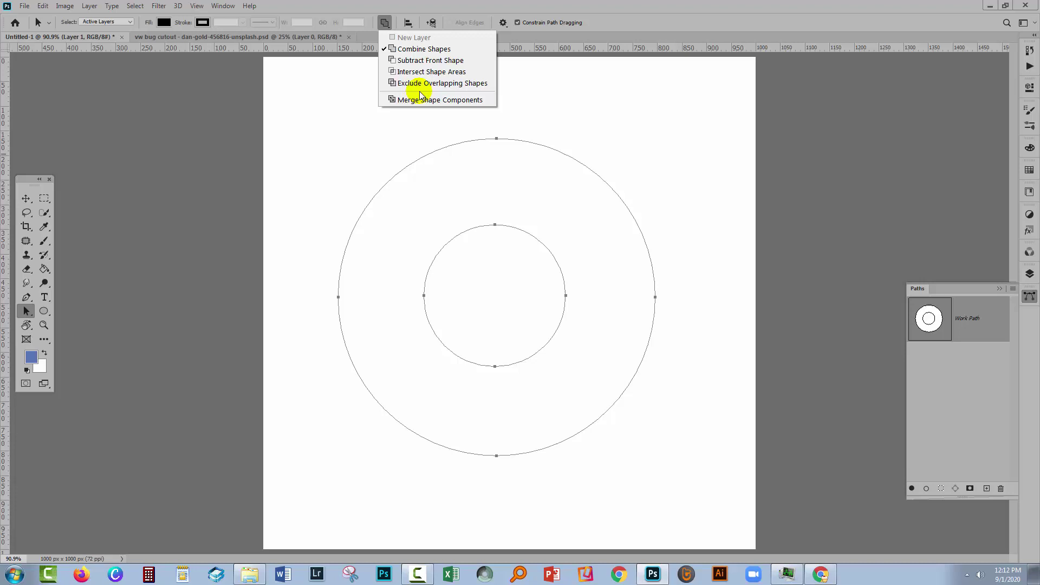
{"action": "left_click", "coordinate": [422, 61]}
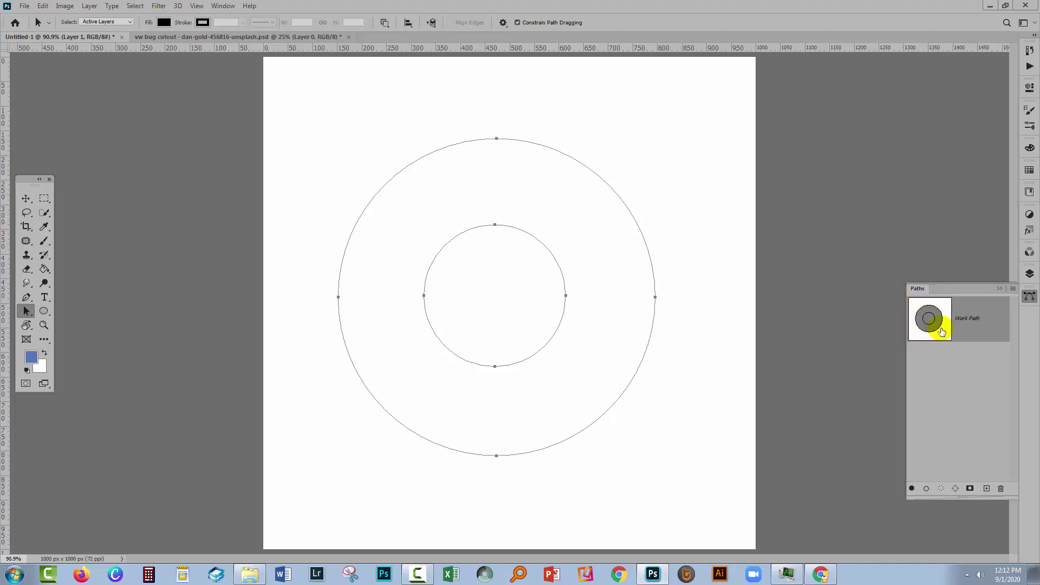
- Switch the path operation to Intersect Shape Areas
{"action": "left_click", "coordinate": [383, 22]}
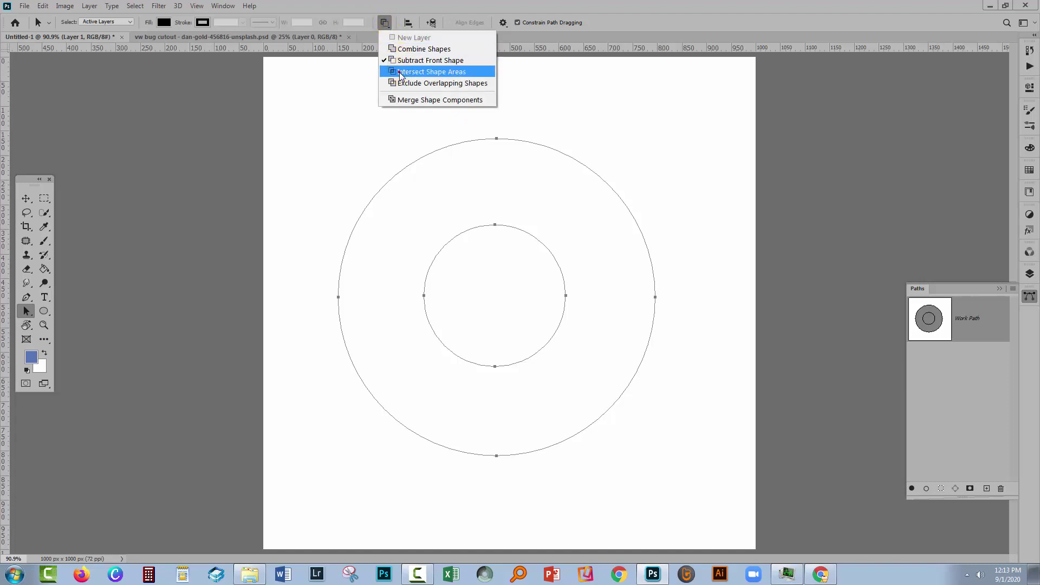
{"action": "left_click", "coordinate": [400, 74]}
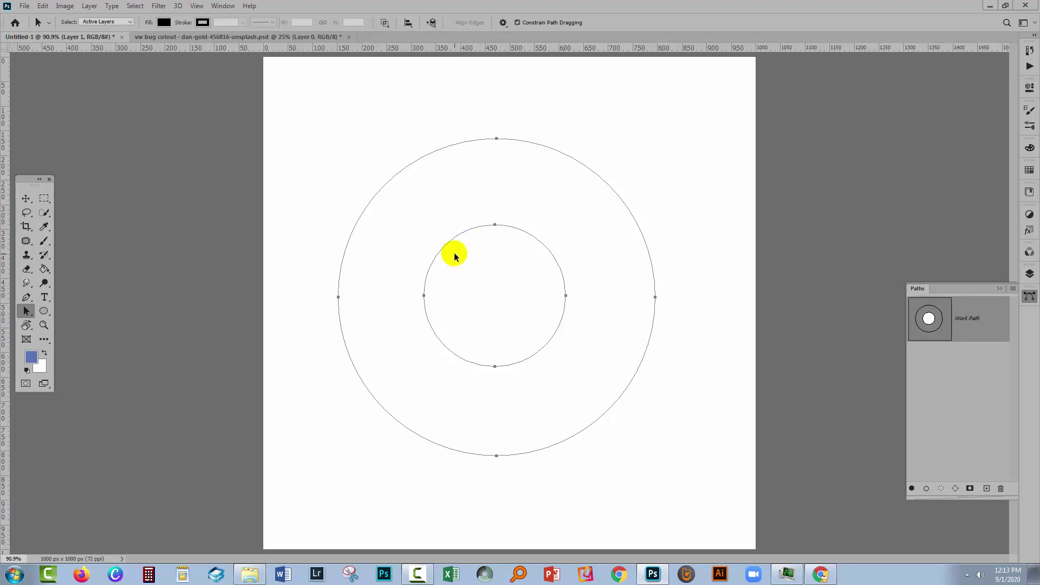
{"action": "left_click", "coordinate": [384, 22]}
- Set the circles' path operation to Exclude Overlapping Shapes to form a ring
{"action": "left_click", "coordinate": [411, 84]}
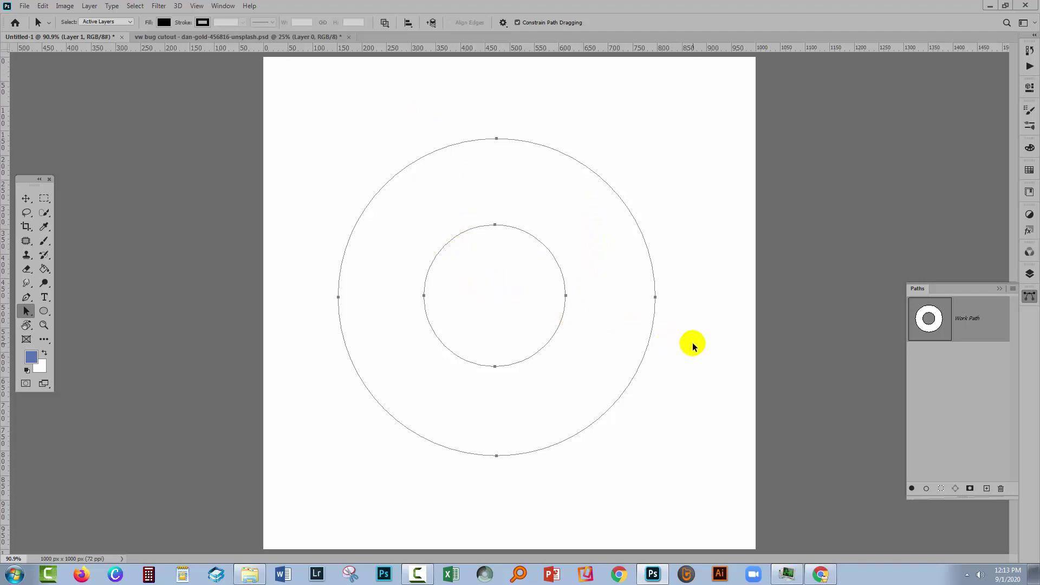
{"action": "left_click", "coordinate": [384, 22]}
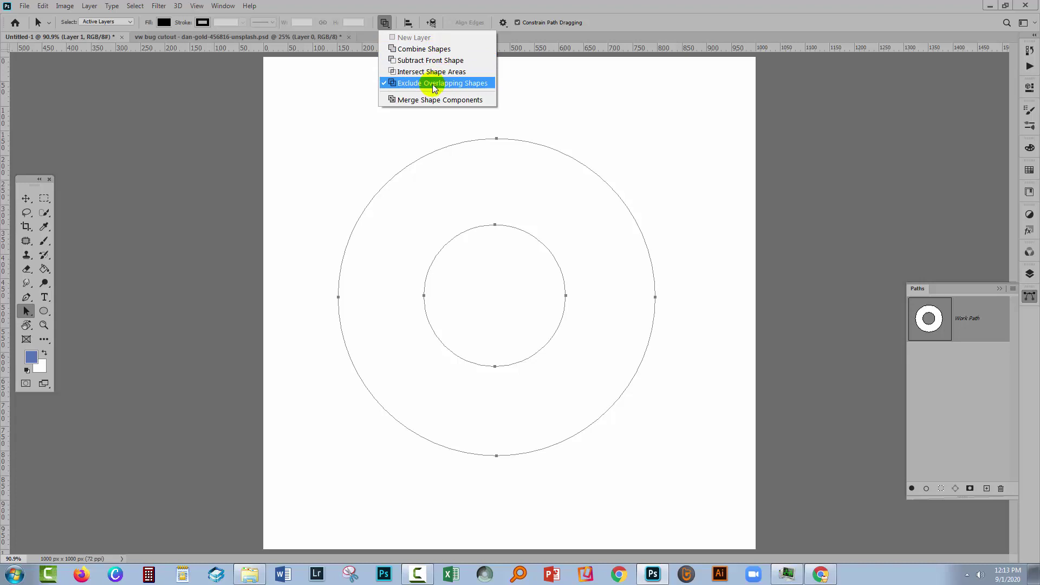
{"action": "left_click", "coordinate": [433, 84]}
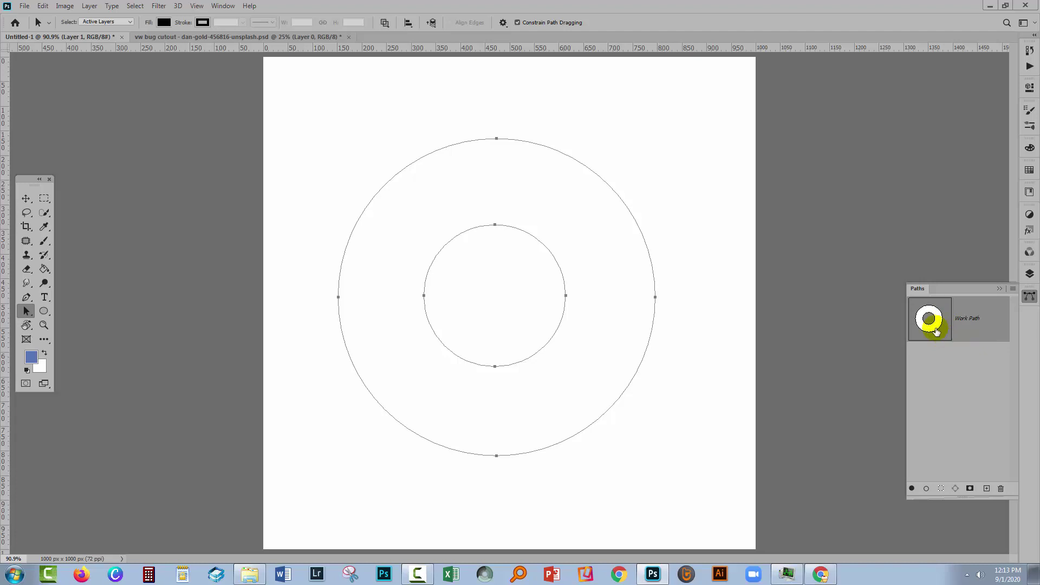
{"action": "left_click", "coordinate": [385, 23]}
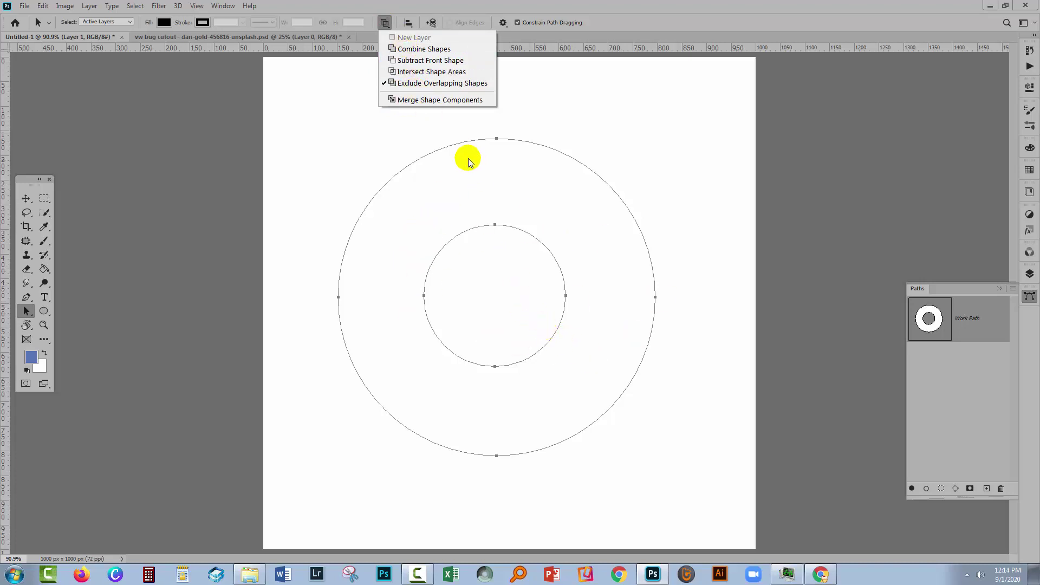
- Merge Shape Components, confirm the path conversion, and save the work path as 'donut'
{"action": "left_click", "coordinate": [409, 101]}
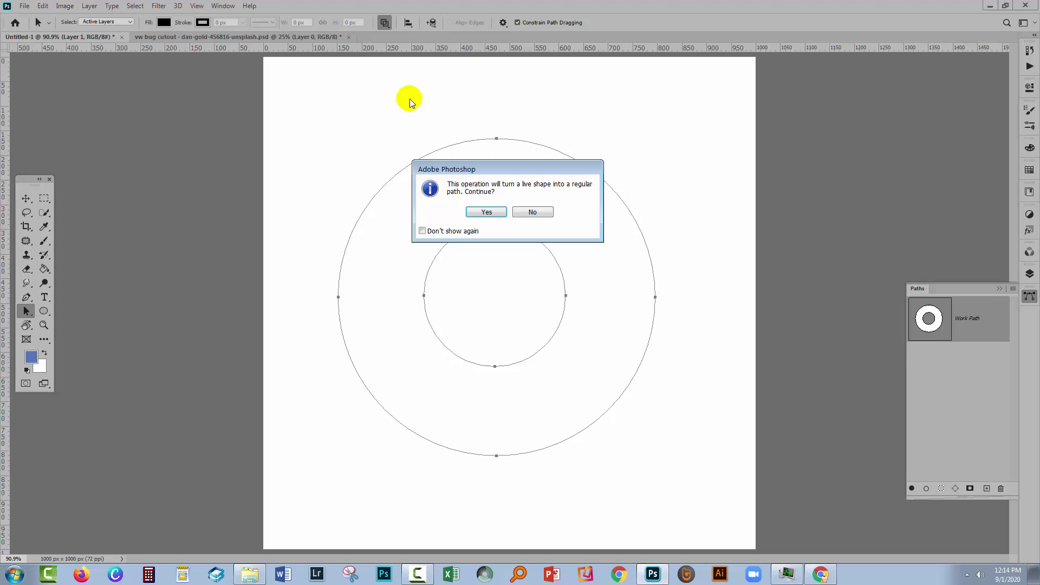
{"action": "left_click", "coordinate": [486, 212]}
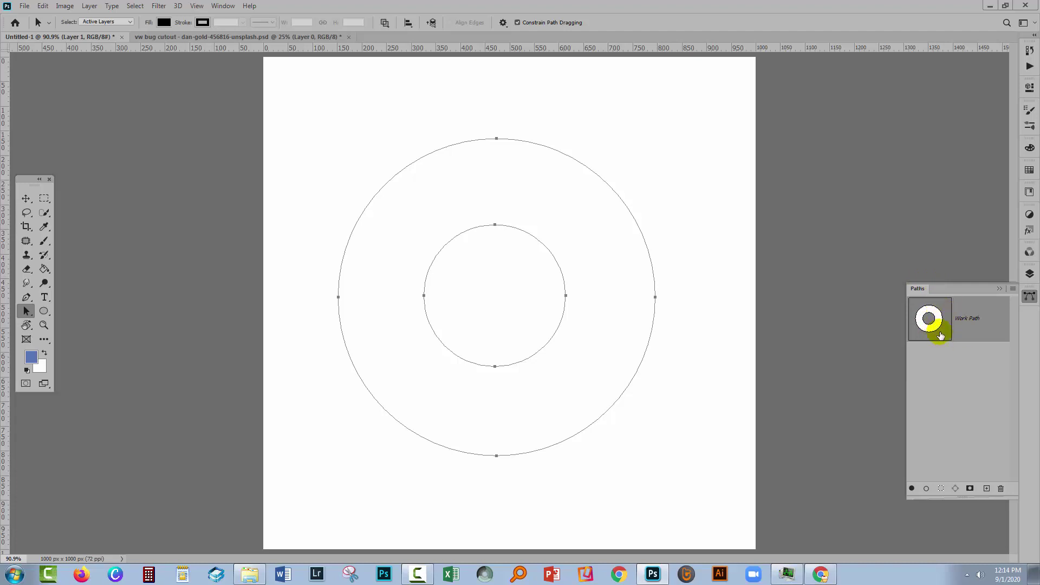
{"action": "left_click", "coordinate": [1015, 289]}
{"action": "left_click", "coordinate": [976, 298]}
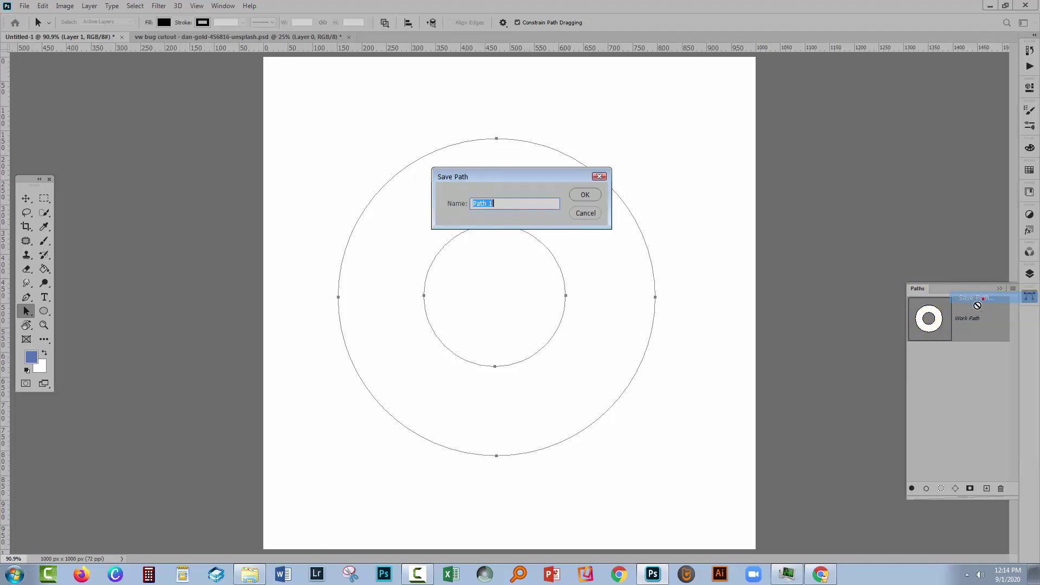
{"action": "type", "text": "d"}
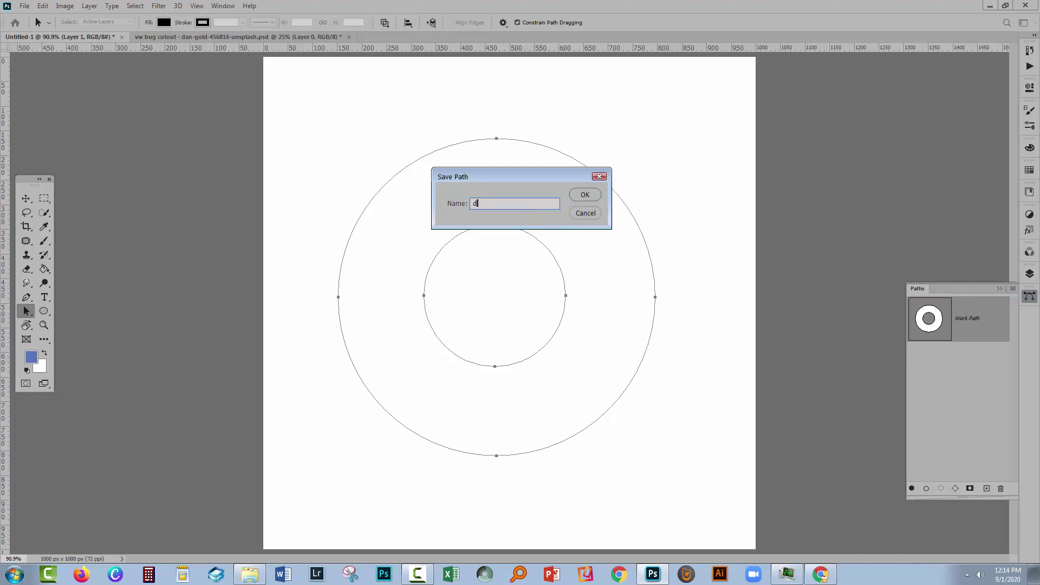
{"action": "type", "text": "onut"}
{"action": "key", "text": "Return"}
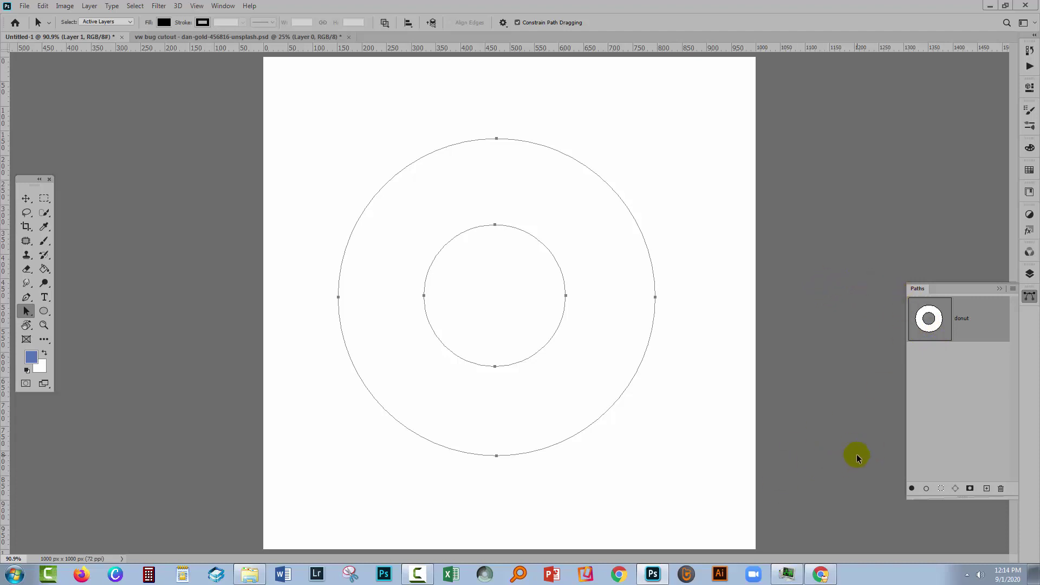
- Add Layer 2 and fill the donut path with the blue foreground colour
{"action": "left_click", "coordinate": [1030, 274]}
{"action": "left_click", "coordinate": [1030, 274]}
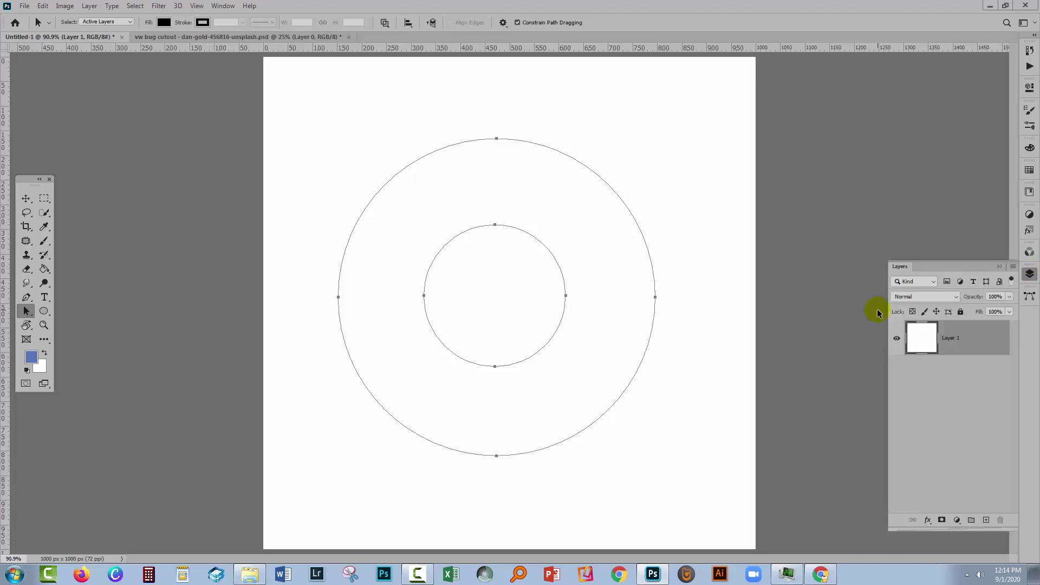
{"action": "left_click", "coordinate": [986, 519]}
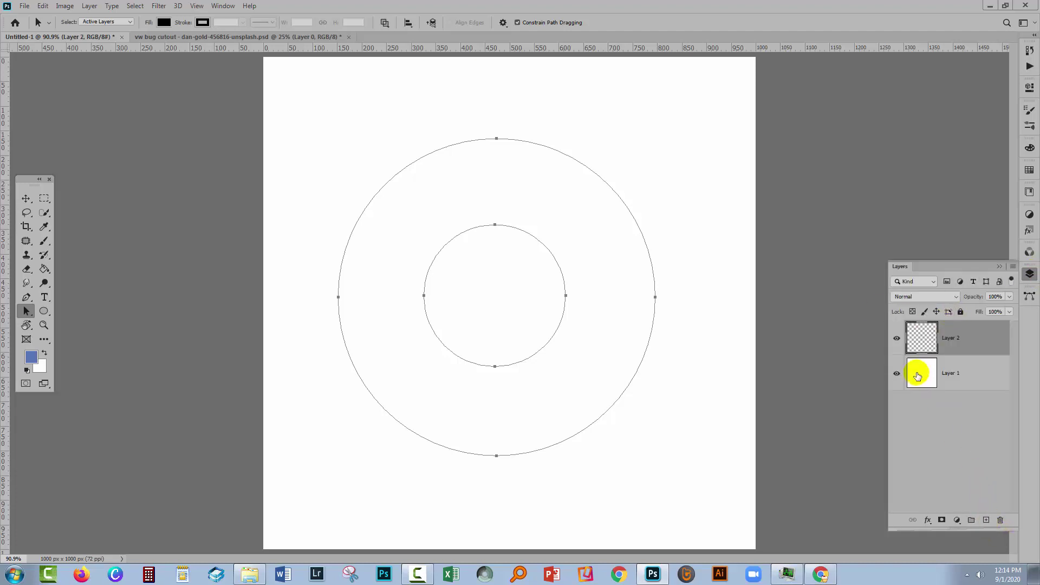
{"action": "left_click", "coordinate": [1030, 296]}
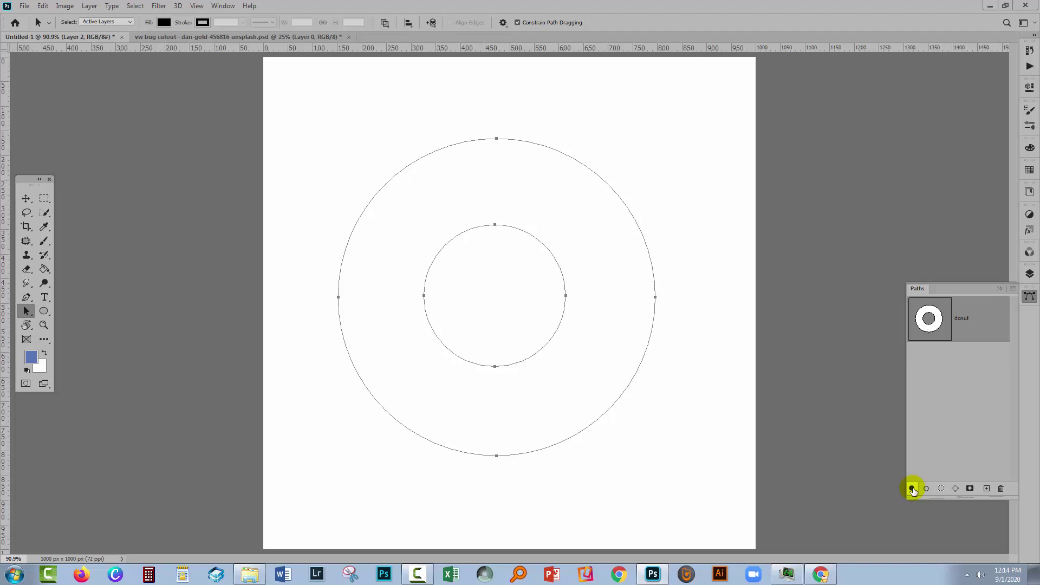
{"action": "left_click", "coordinate": [913, 489]}
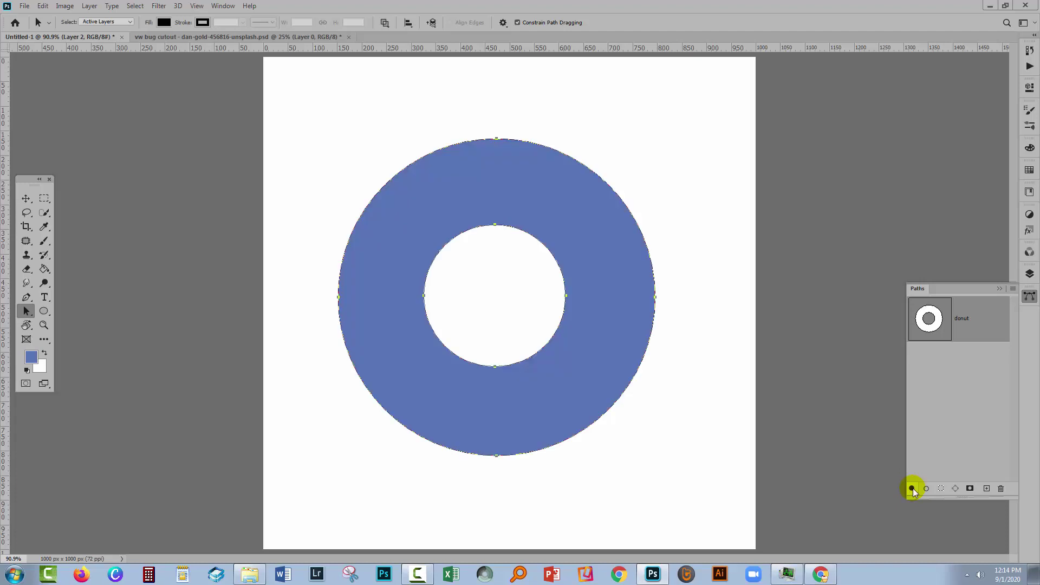
{"action": "left_click", "coordinate": [1030, 276]}
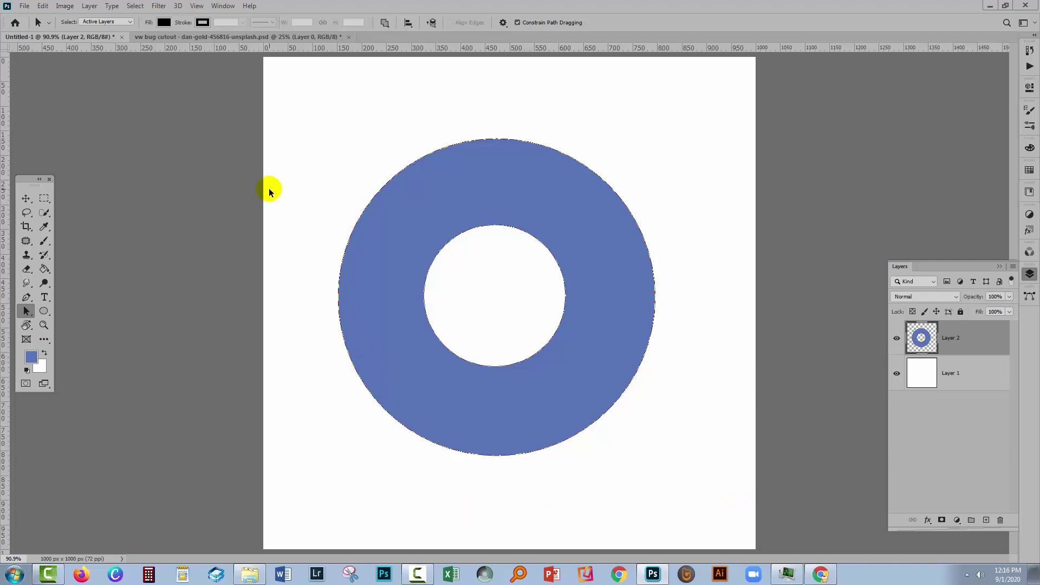
- Bring up the VW bug cutout document, zoomed in on the rear side window
{"action": "left_click", "coordinate": [186, 36]}
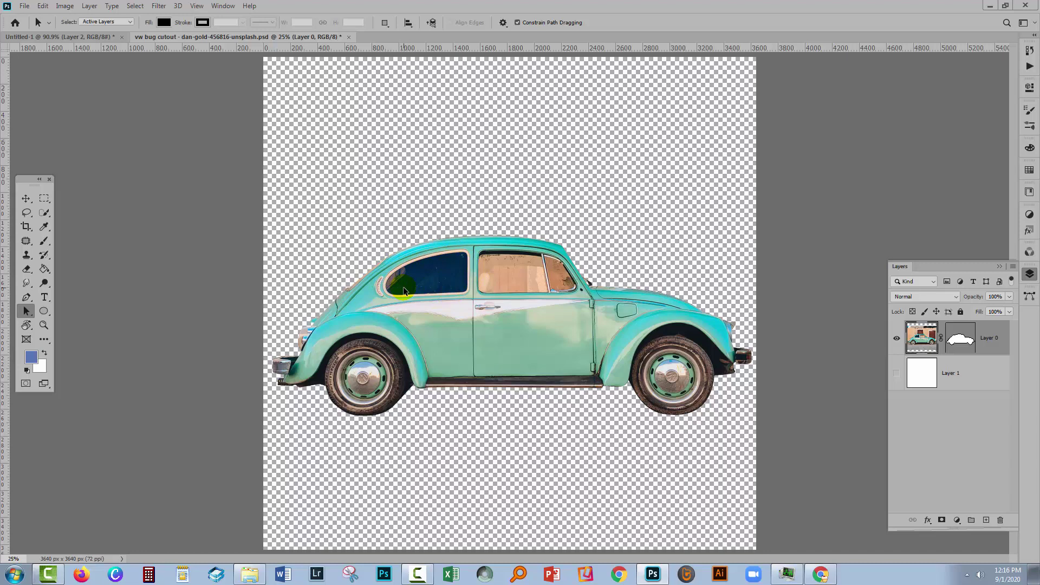
{"action": "key", "text": "z"}
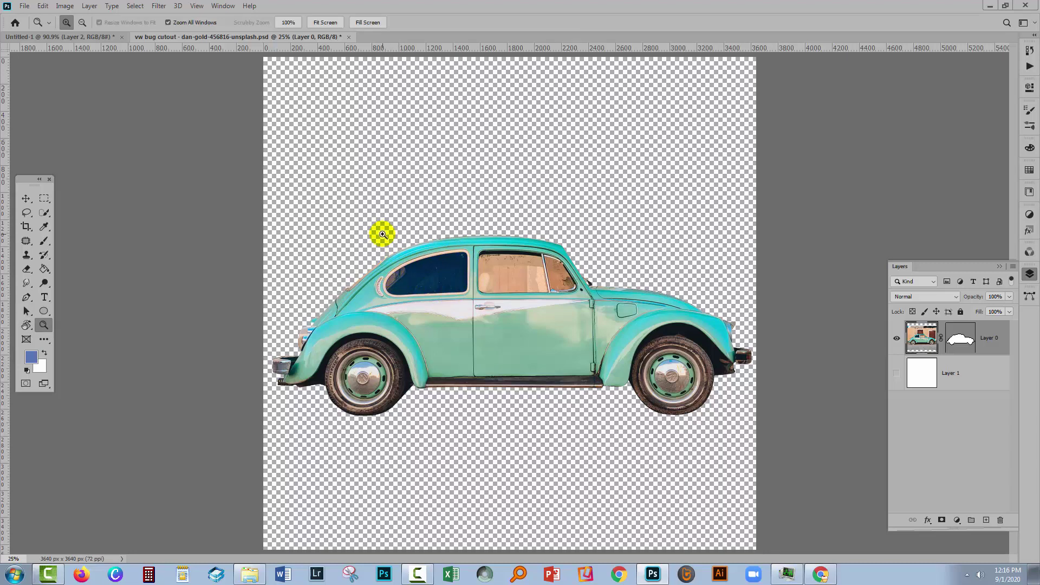
{"action": "left_click_drag", "start_coordinate": [382, 236], "coordinate": [494, 332]}
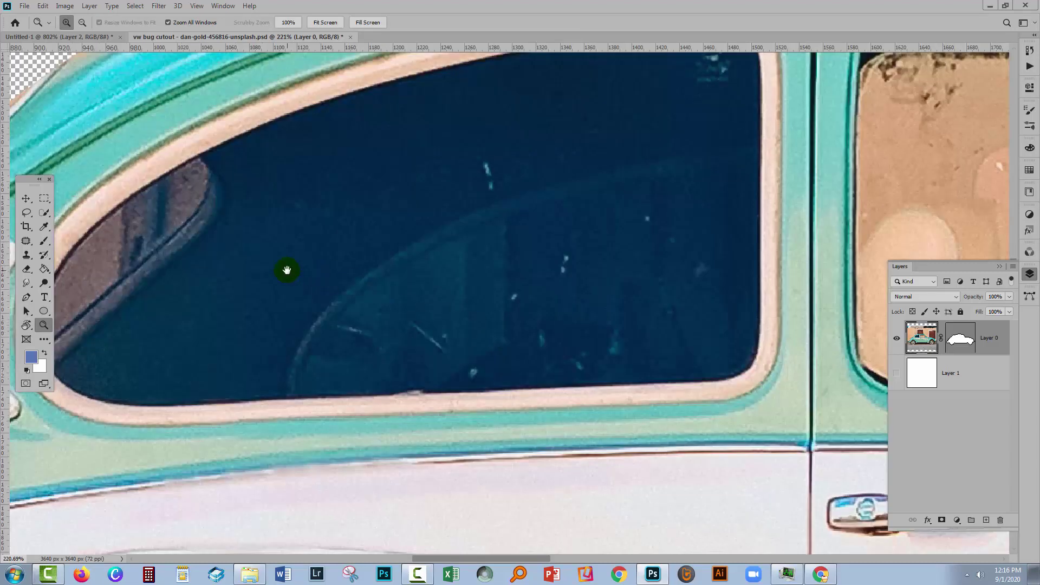
{"action": "left_click_drag", "start_coordinate": [288, 270], "coordinate": [366, 325]}
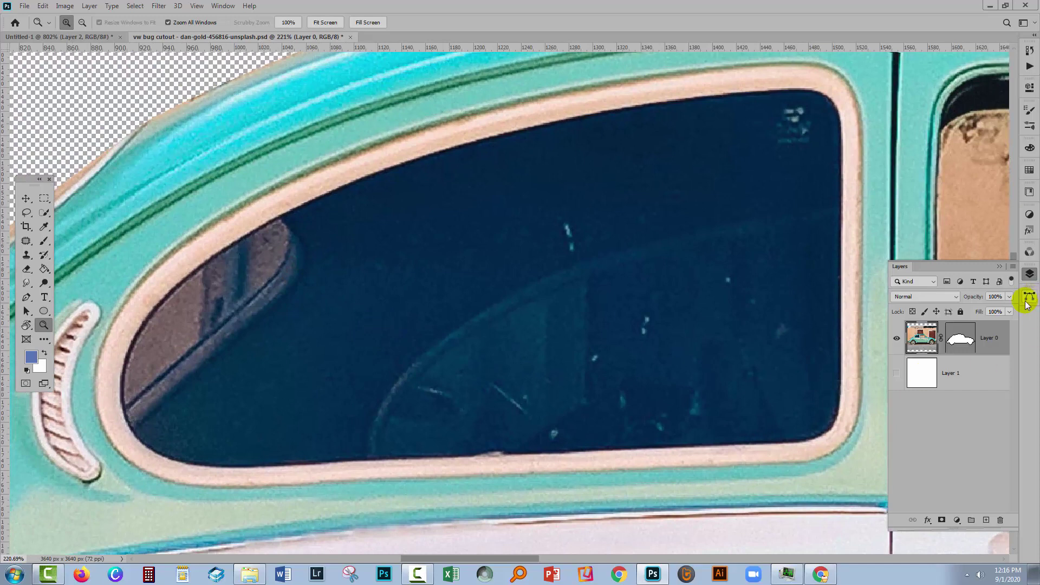
- In Paths, select the cutout path, then the Layer 0 Vector Mask path
{"action": "left_click", "coordinate": [1029, 300]}
{"action": "left_click", "coordinate": [1028, 294]}
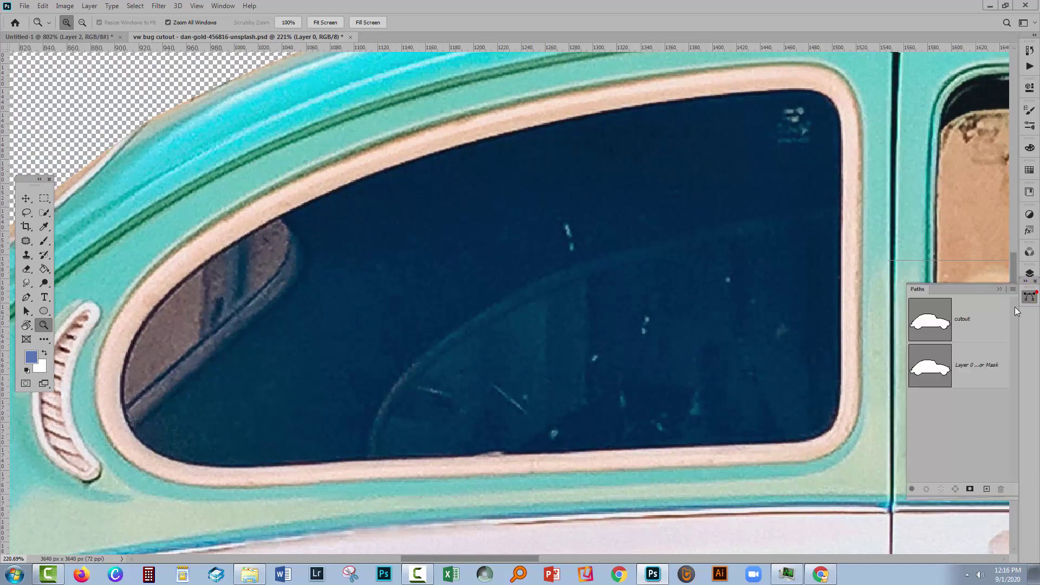
{"action": "left_click", "coordinate": [940, 329]}
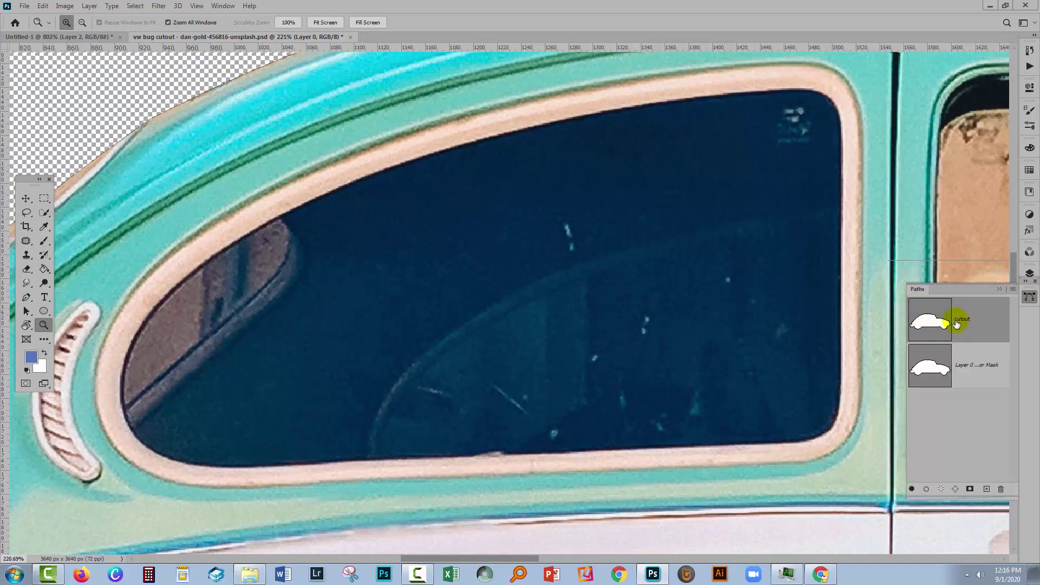
{"action": "left_click", "coordinate": [934, 370]}
- Delete the Layer 0 vector mask path, undo that, and reselect the mask path
{"action": "left_click", "coordinate": [1031, 276]}
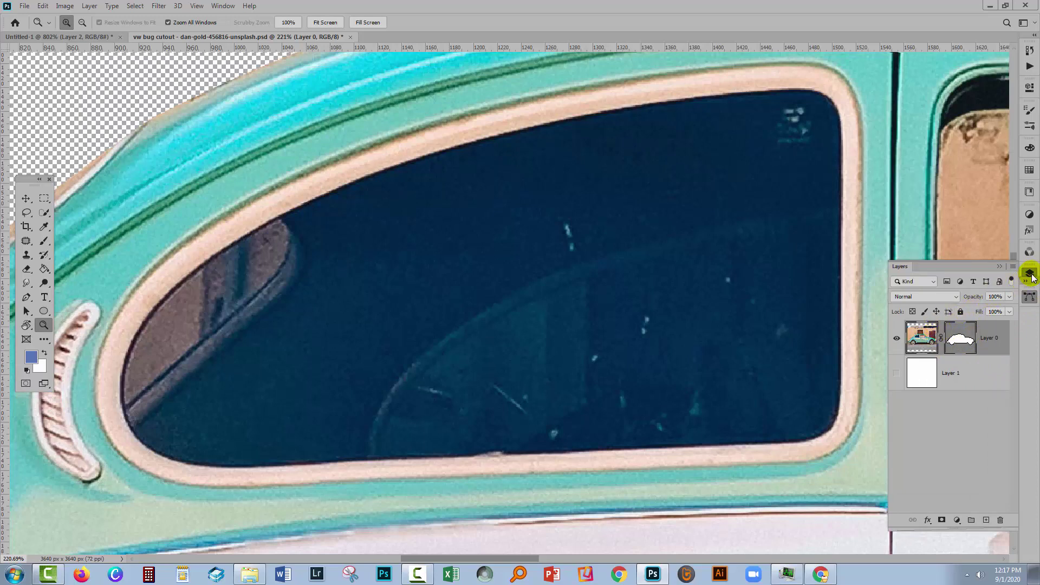
{"action": "left_click", "coordinate": [1031, 297]}
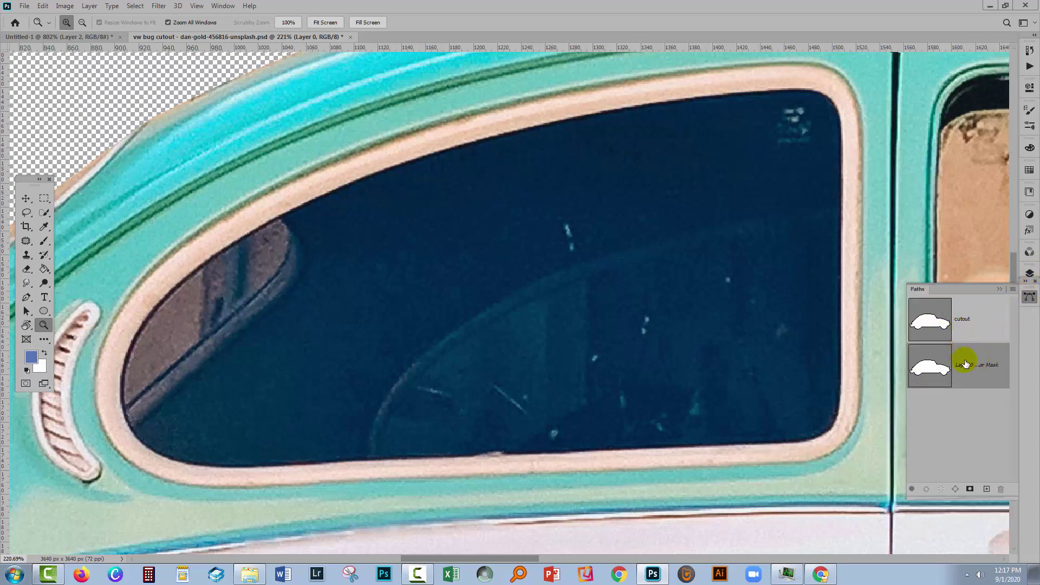
{"action": "left_click_drag", "start_coordinate": [982, 376], "coordinate": [1001, 490]}
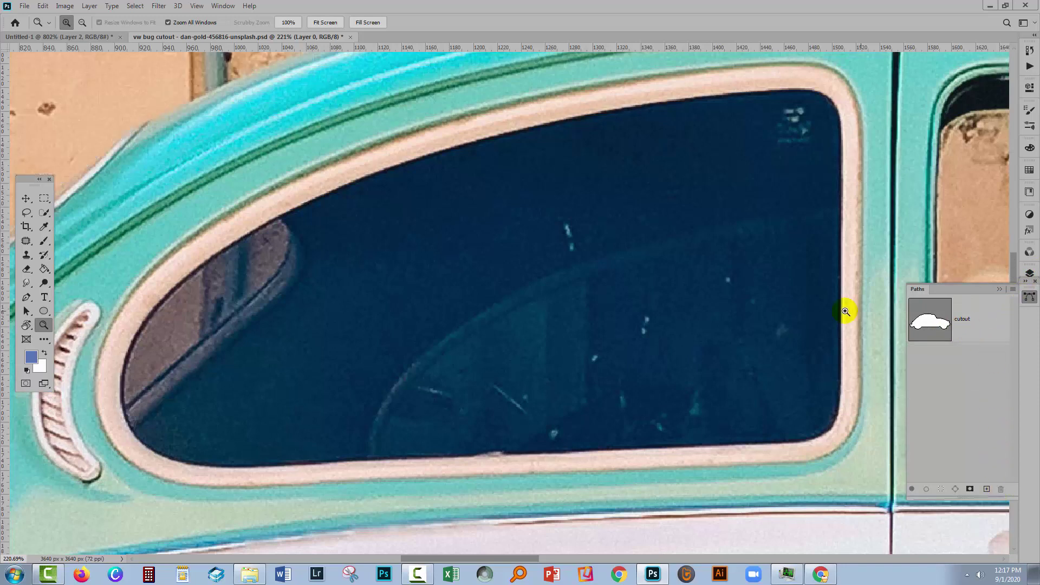
{"action": "left_click", "coordinate": [1032, 275]}
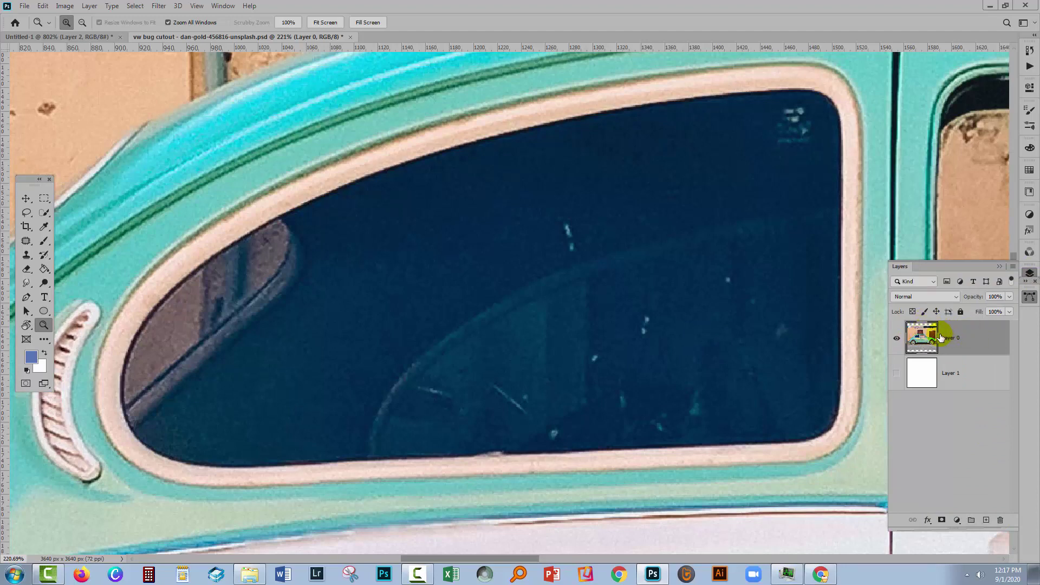
{"action": "key", "text": "ctrl+z"}
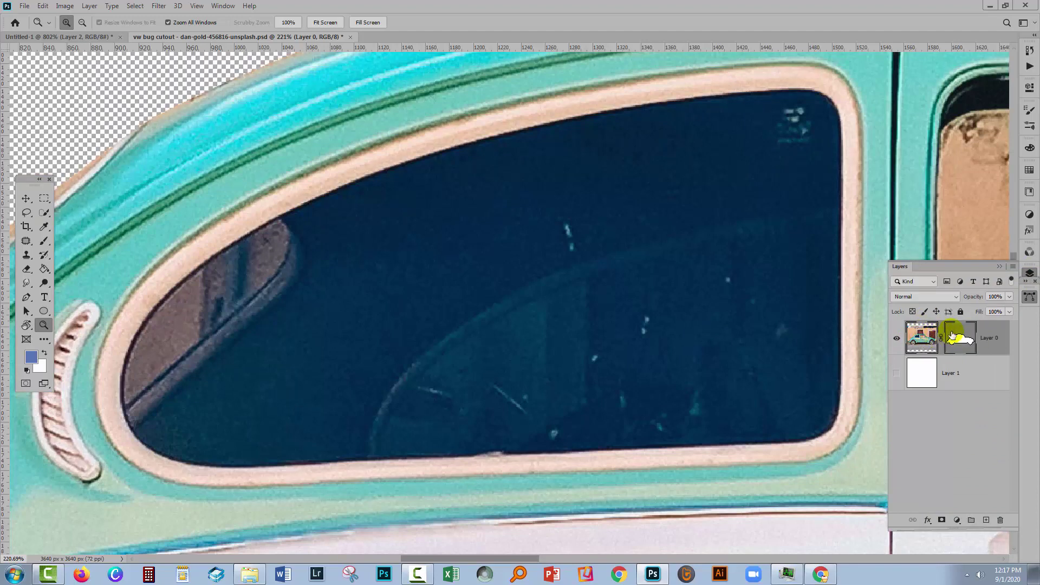
{"action": "left_click", "coordinate": [1030, 298]}
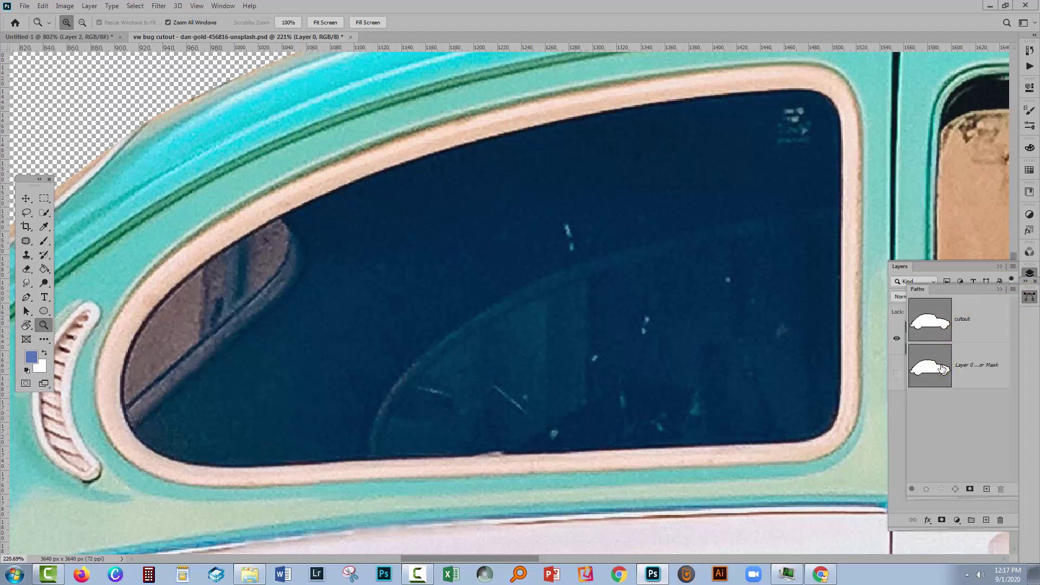
{"action": "left_click", "coordinate": [970, 370]}
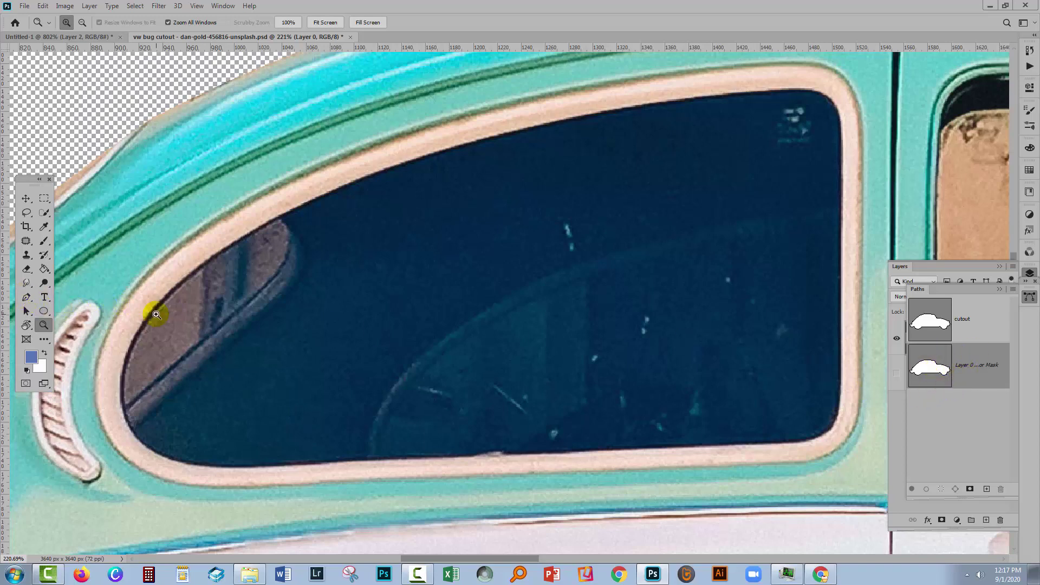
- With the Pen tool, trace the window's upper-left edge, lower-left corner and bottom edge
{"action": "left_click", "coordinate": [27, 297]}
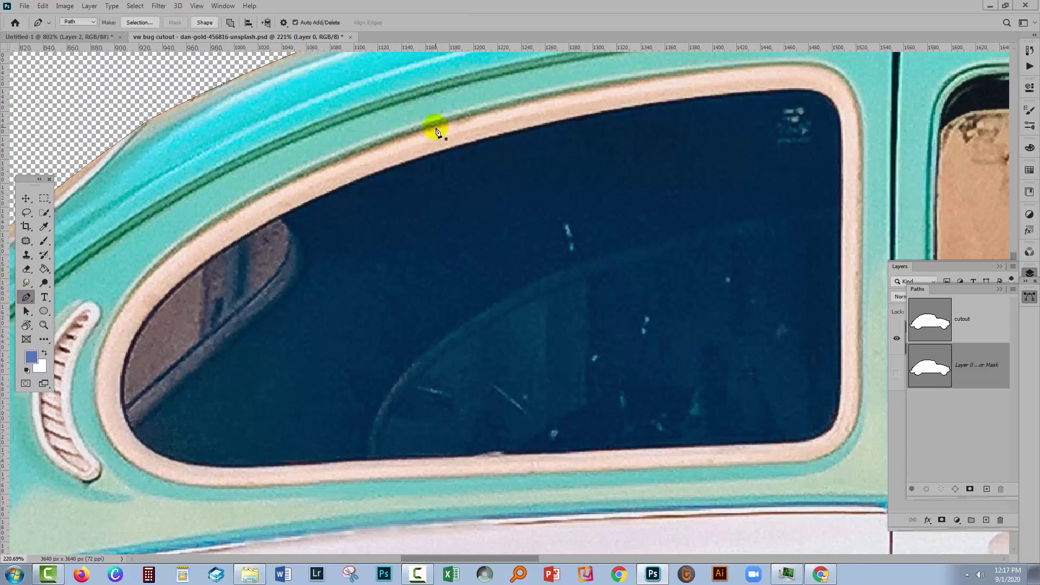
{"action": "left_click", "coordinate": [665, 107]}
{"action": "left_click_drag", "start_coordinate": [238, 238], "coordinate": [151, 328]}
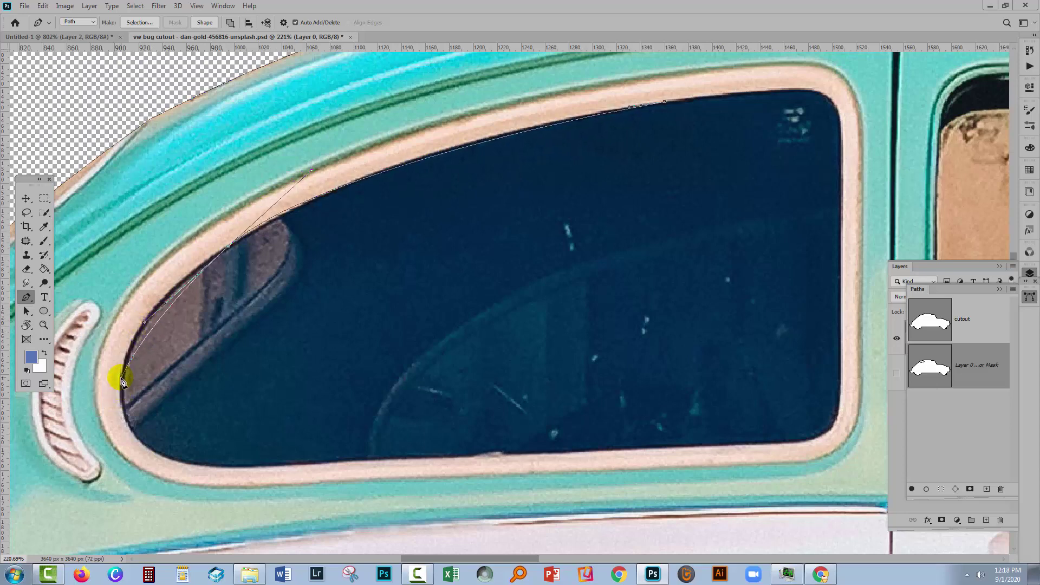
{"action": "mouse_move", "coordinate": [122, 382]}
{"action": "left_mouse_down"}
{"action": "mouse_move", "coordinate": [122, 431]}
{"action": "mouse_move", "coordinate": [236, 470]}
{"action": "left_mouse_up"}
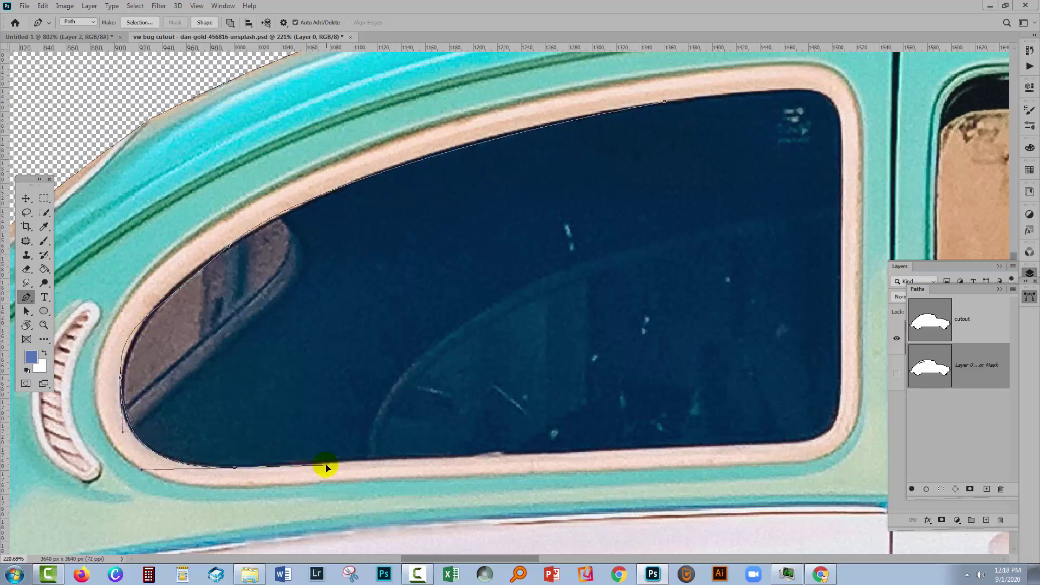
{"action": "left_click", "coordinate": [784, 443]}
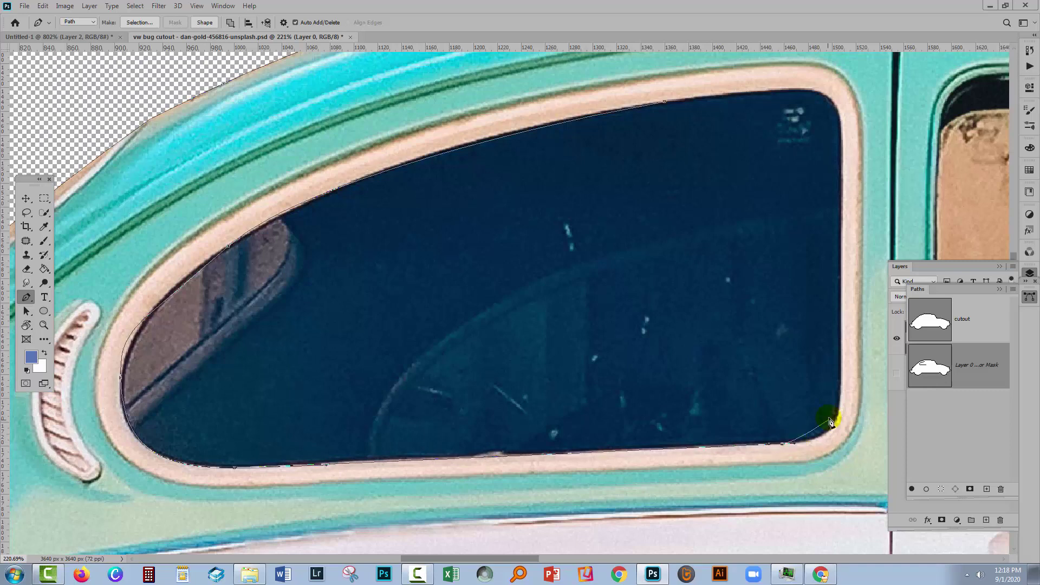
- Continue around the lower-right corner, the rounded top-right corner and the top edge
{"action": "left_click_drag", "start_coordinate": [844, 372], "coordinate": [849, 444]}
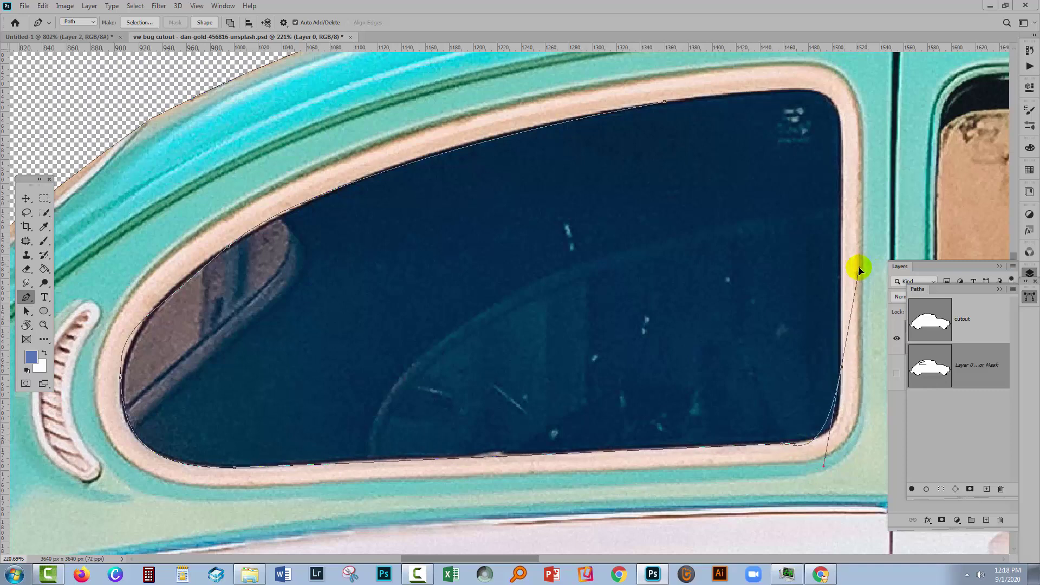
{"action": "left_click", "coordinate": [835, 286]}
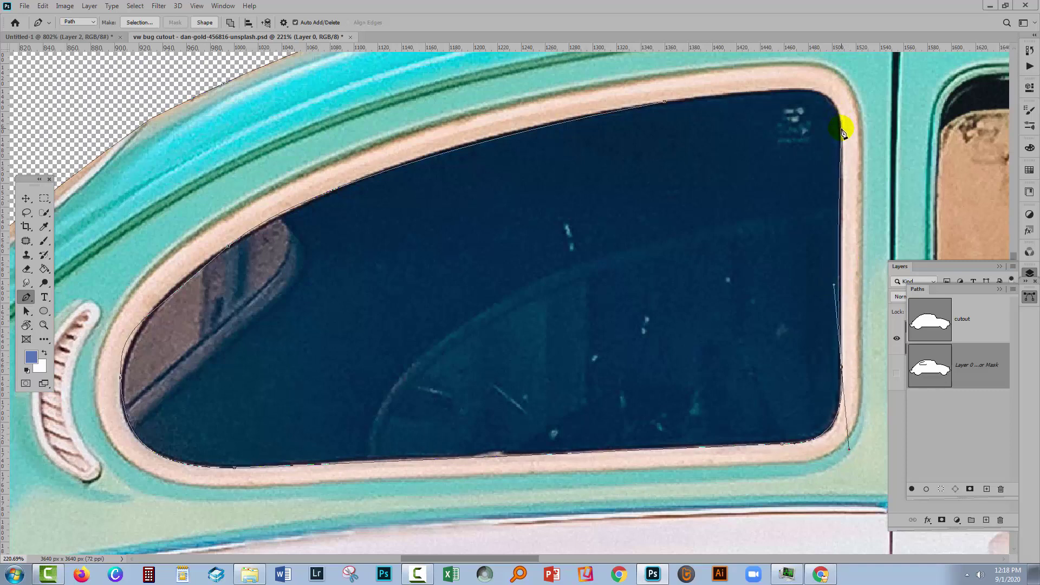
{"action": "left_click", "coordinate": [842, 132]}
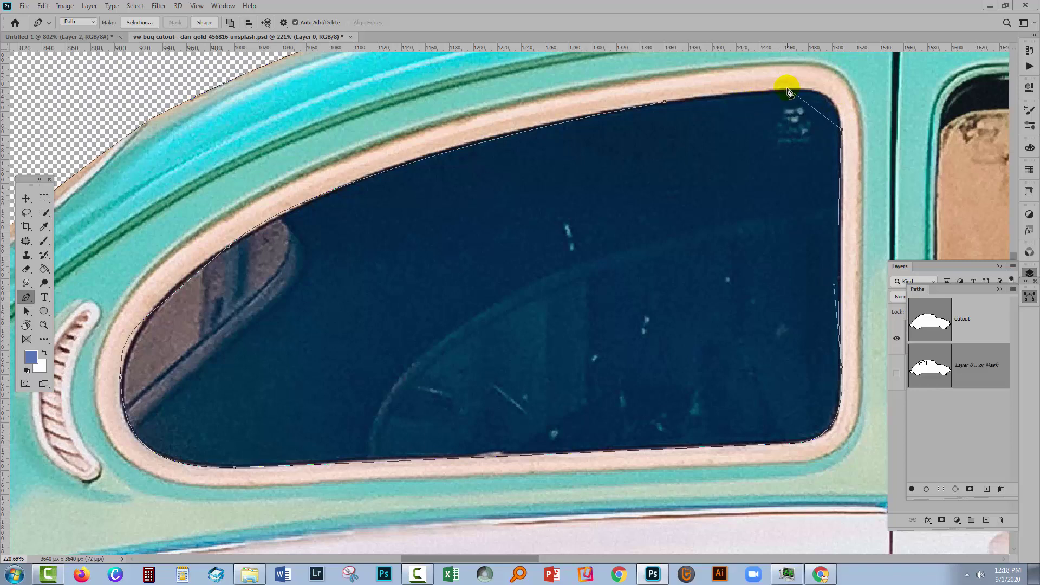
{"action": "left_click_drag", "start_coordinate": [788, 92], "coordinate": [728, 96]}
{"action": "left_click", "coordinate": [729, 92]}
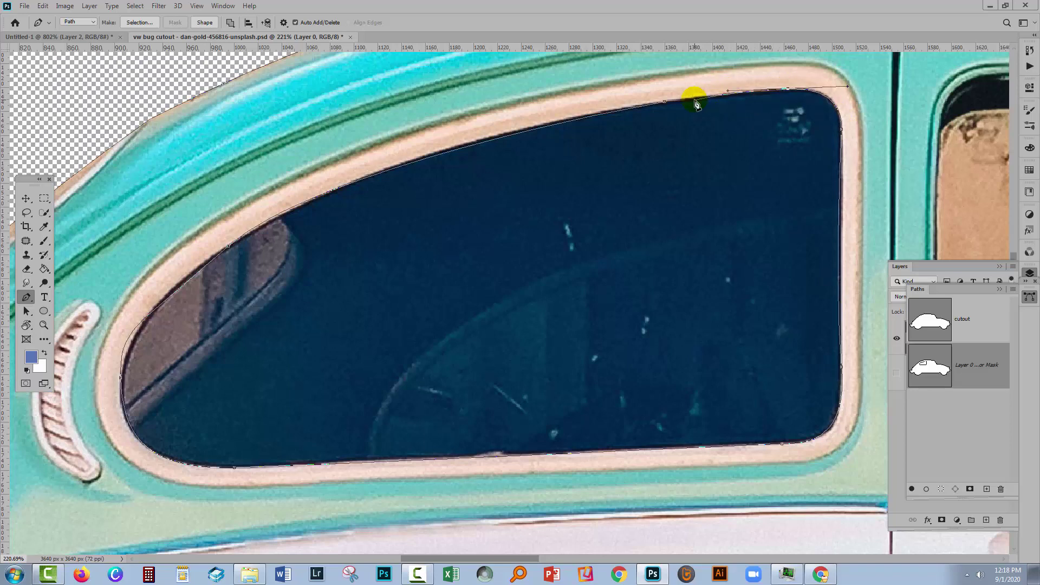
{"action": "left_click", "coordinate": [665, 104]}
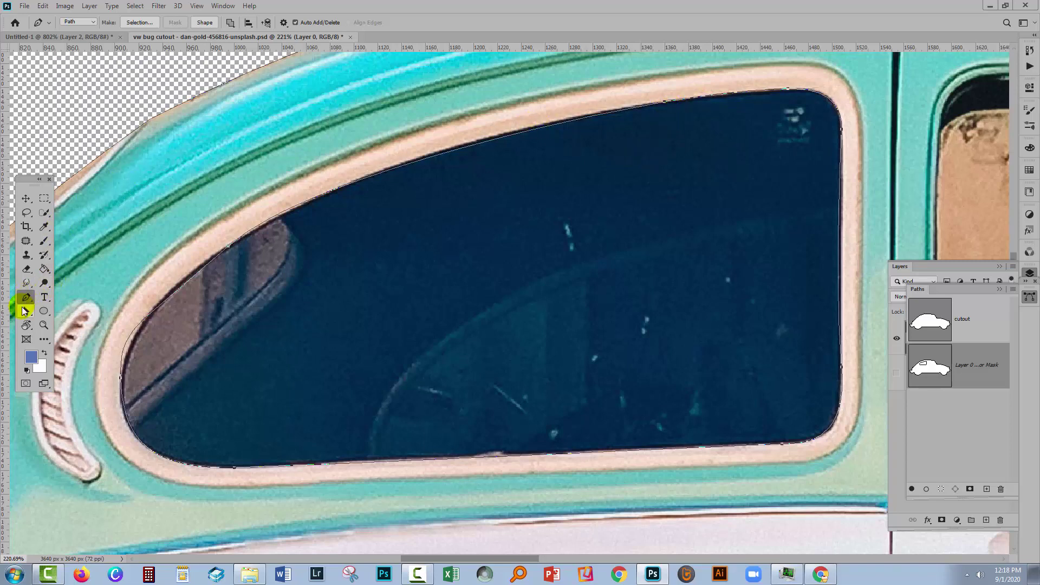
- Reshape the window outline's upper-left curve, left corners and right-side anchors to hug the window edges
{"action": "left_click", "coordinate": [26, 311]}
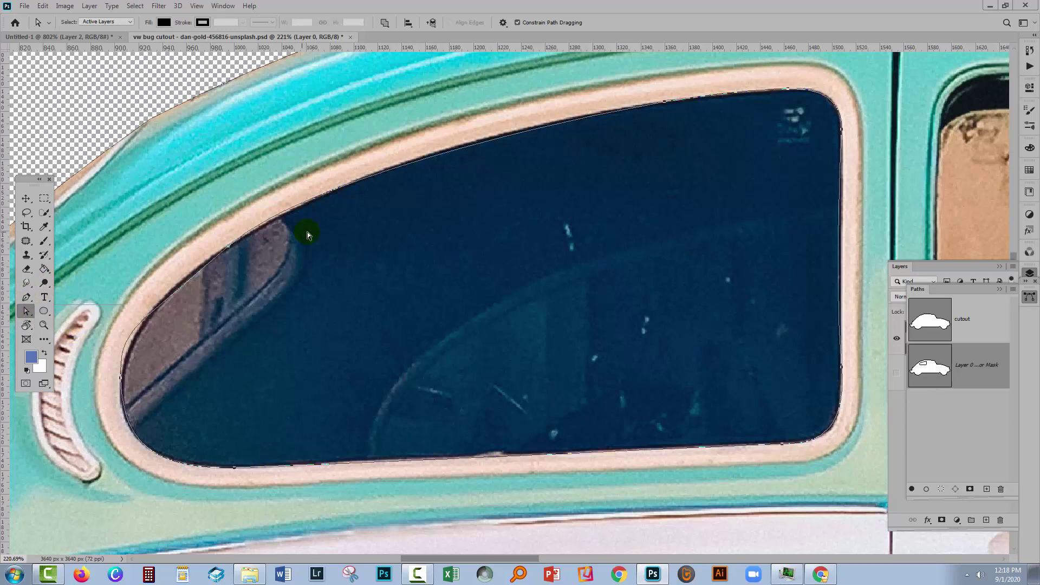
{"action": "left_click", "coordinate": [247, 223]}
{"action": "left_click_drag", "start_coordinate": [305, 168], "coordinate": [340, 157]}
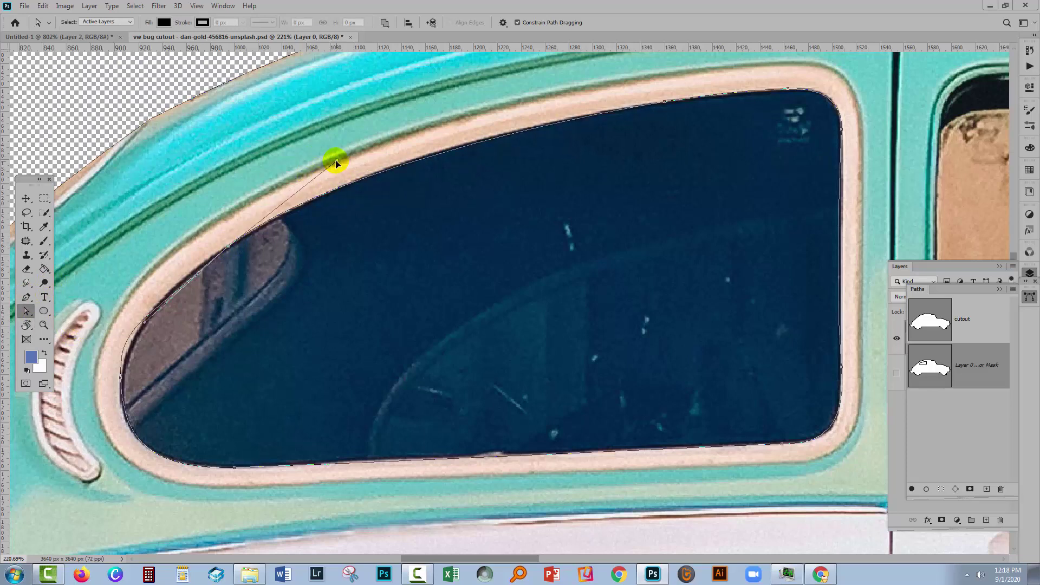
{"action": "left_click_drag", "start_coordinate": [143, 323], "coordinate": [126, 335]}
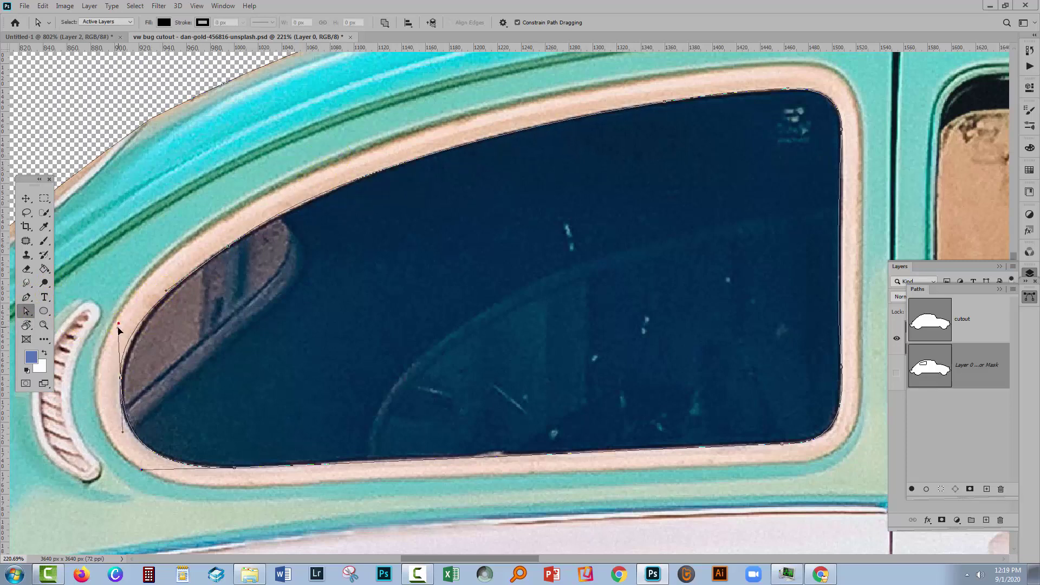
{"action": "left_click_drag", "start_coordinate": [116, 441], "coordinate": [122, 406]}
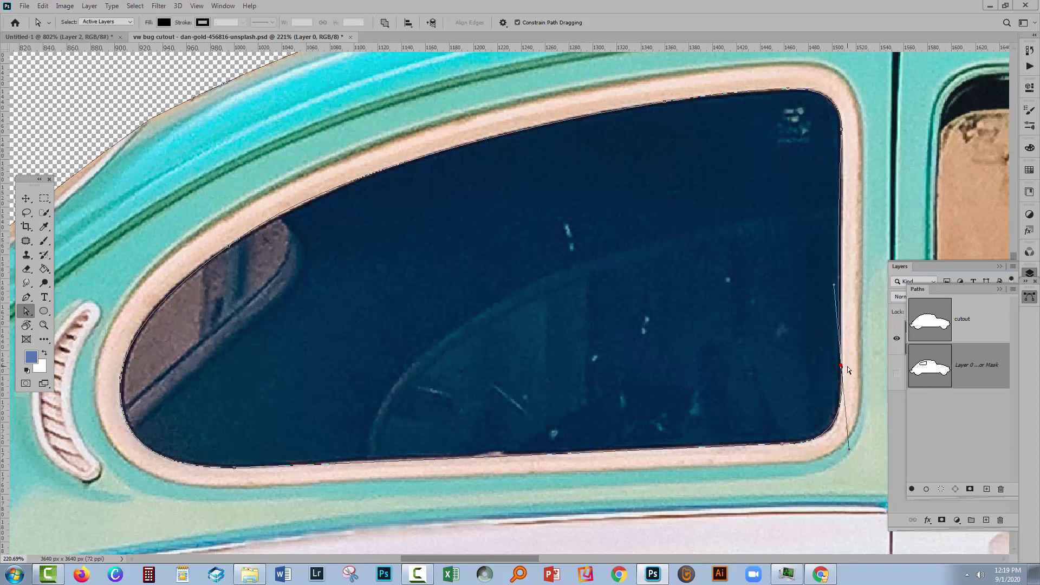
{"action": "left_click", "coordinate": [843, 281]}
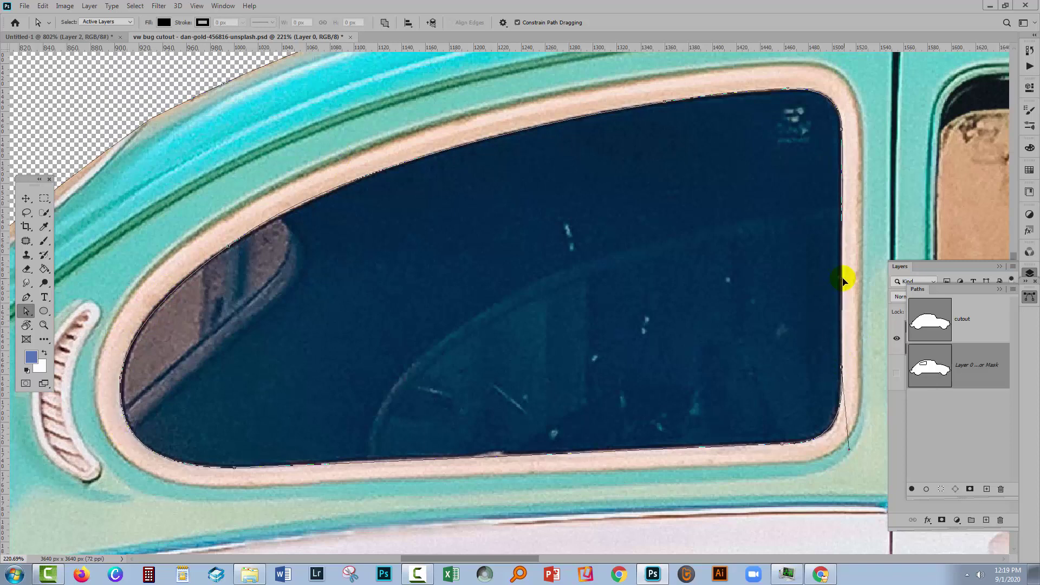
{"action": "left_click", "coordinate": [770, 443]}
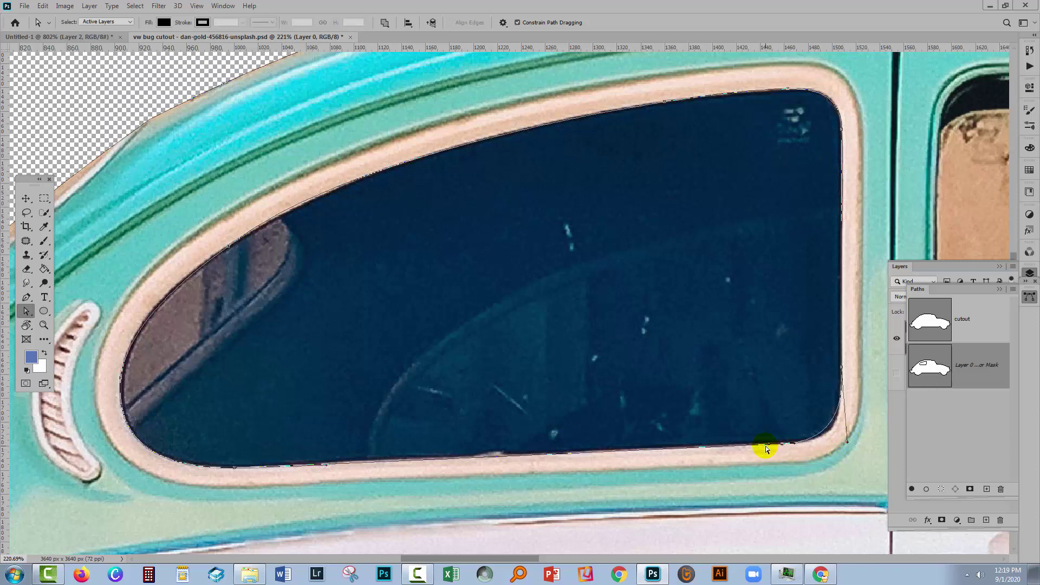
{"action": "left_click", "coordinate": [786, 447]}
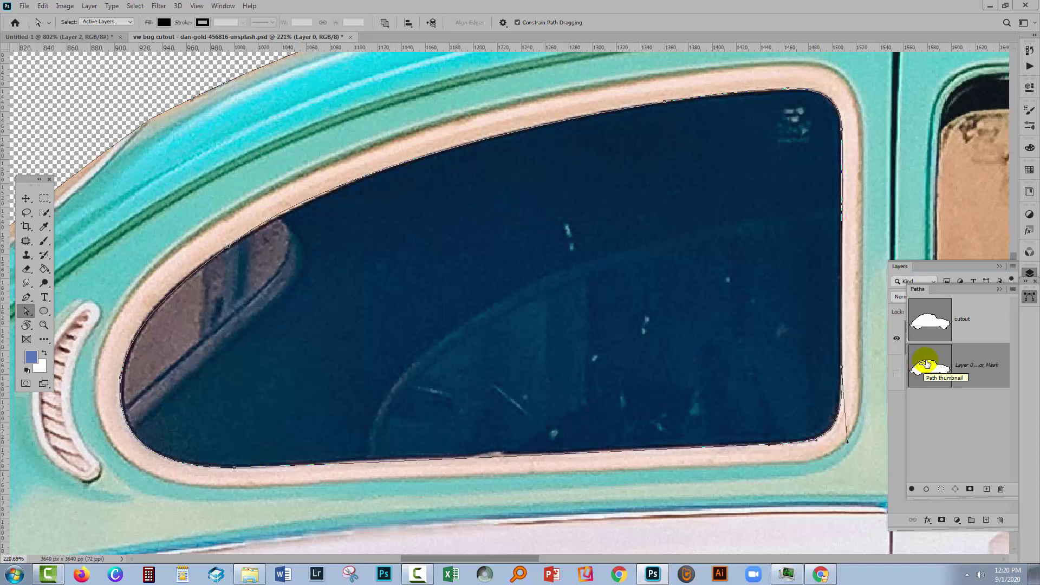
- Subtract the window shape from the car mask, then nudge the left curve anchor to fit
{"action": "left_click", "coordinate": [385, 22]}
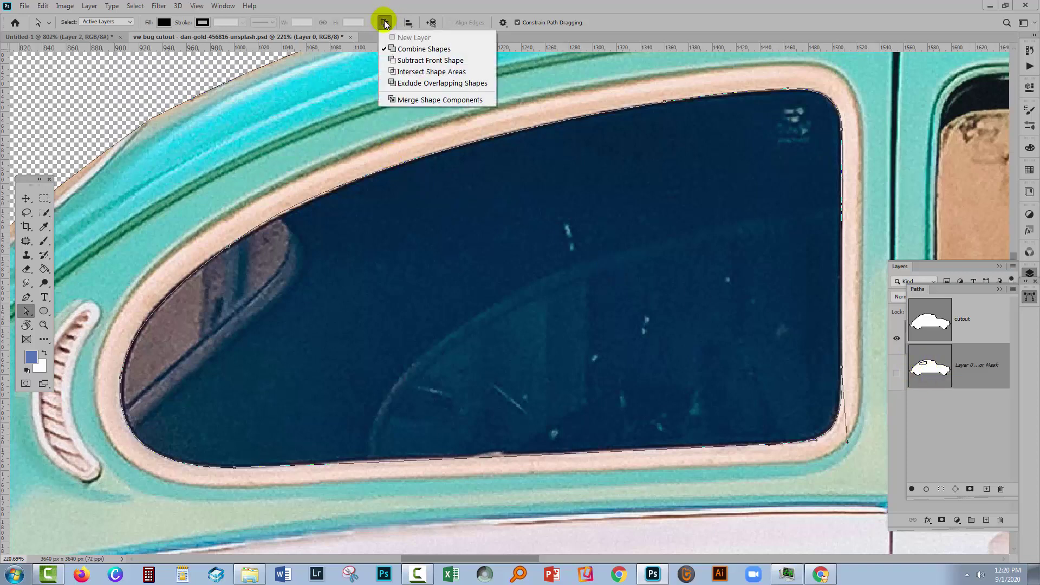
{"action": "left_click", "coordinate": [402, 60]}
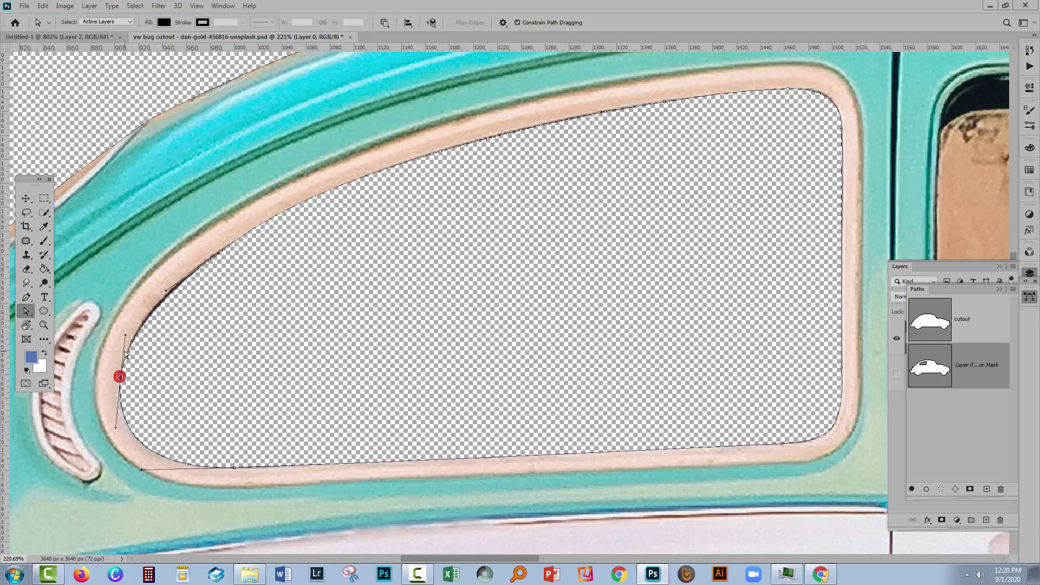
{"action": "left_click", "coordinate": [167, 289]}
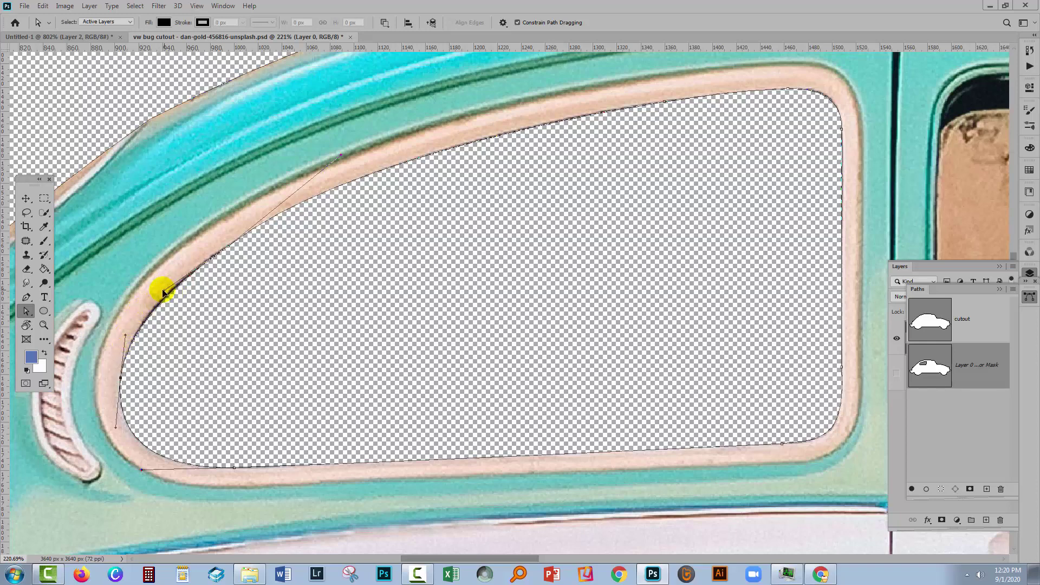
{"action": "left_click_drag", "start_coordinate": [163, 290], "coordinate": [155, 289]}
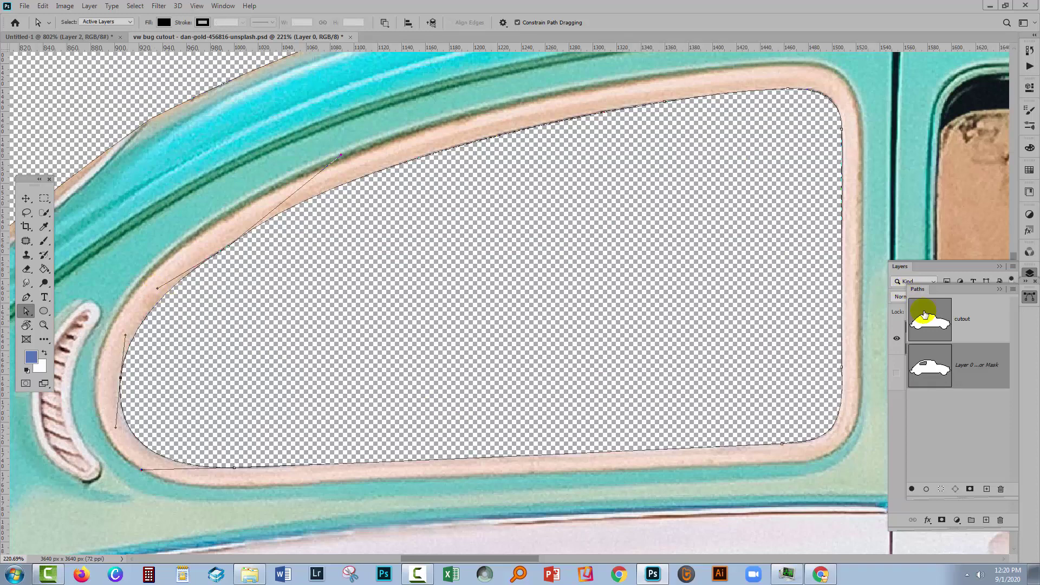
- Merge the window hole into the car path, then pan and fit the whole Beetle on screen
{"action": "left_click", "coordinate": [385, 22]}
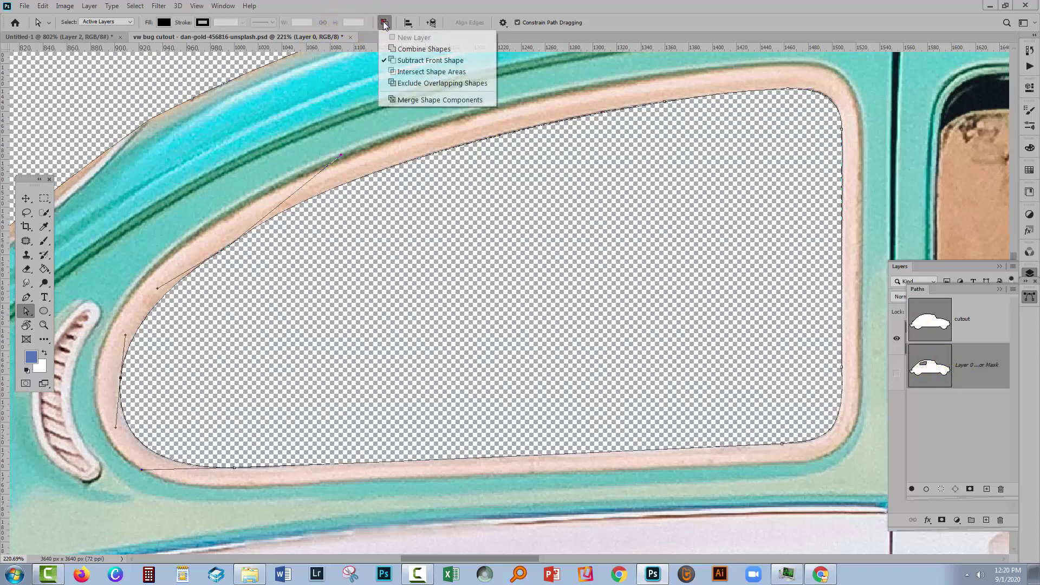
{"action": "left_click", "coordinate": [423, 99]}
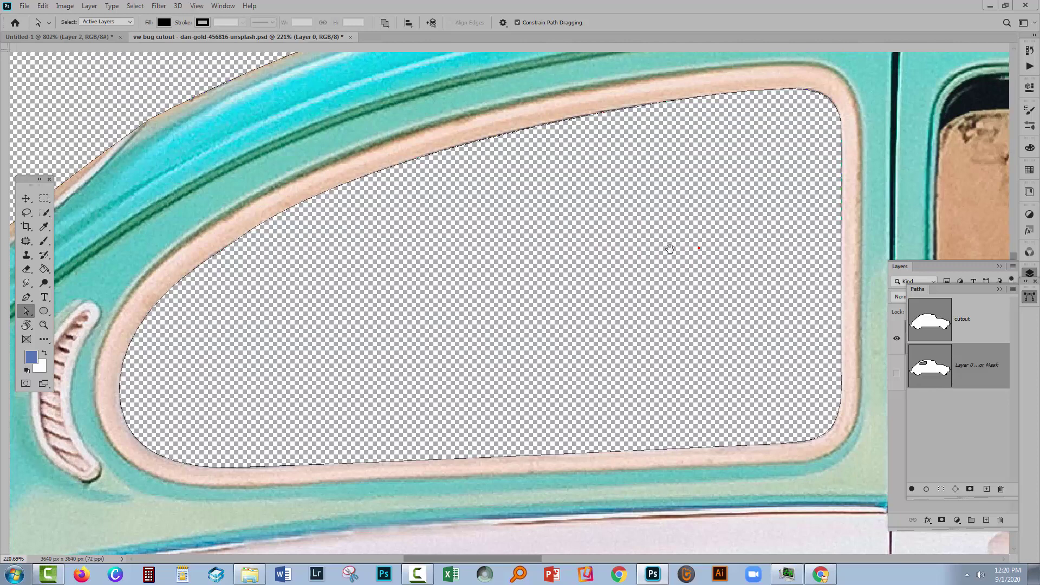
{"action": "left_click_drag", "start_coordinate": [699, 249], "coordinate": [3, 248]}
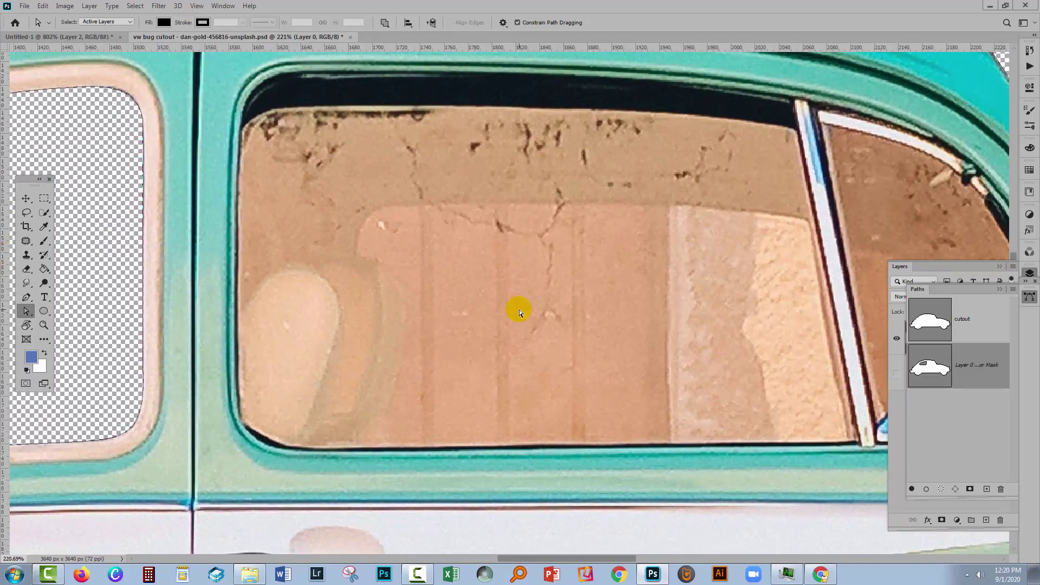
{"action": "key", "text": "ctrl+0"}
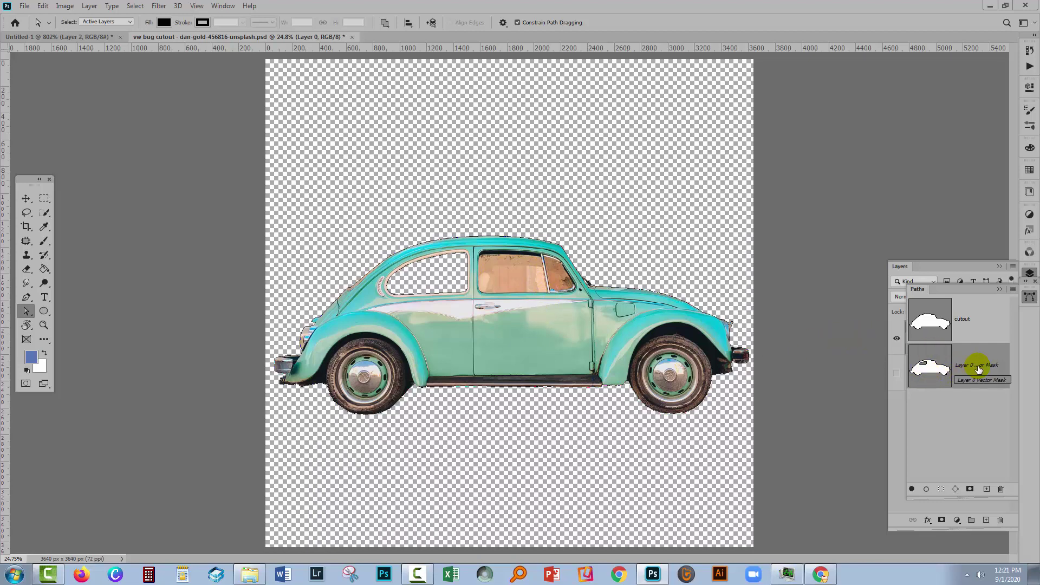
- Save the mask as path 'VW with window removed', skip saving the original, and return to Layers
{"action": "left_click", "coordinate": [1013, 293]}
{"action": "left_click", "coordinate": [979, 297]}
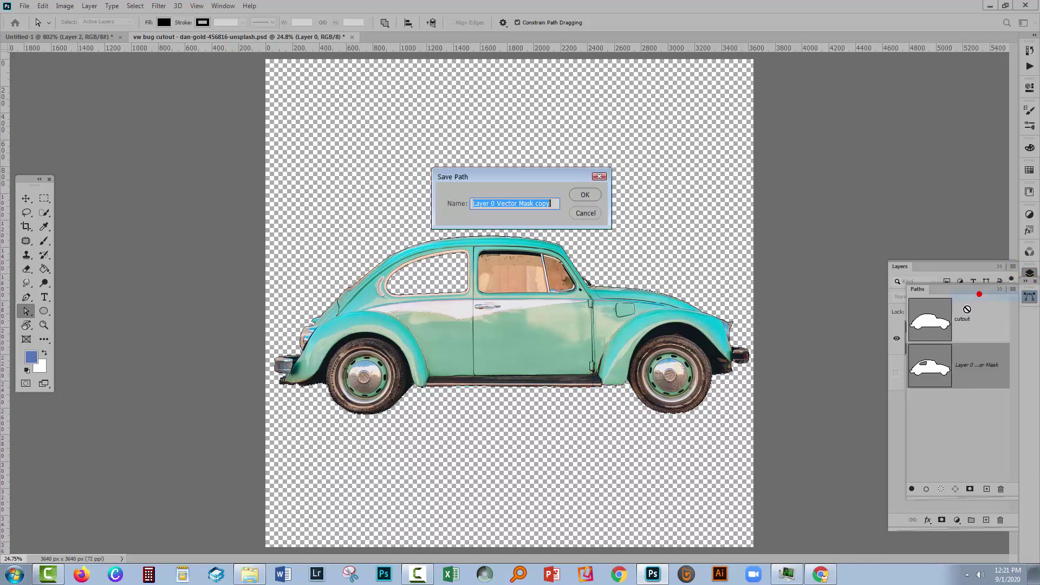
{"action": "type", "text": "VW with win"}
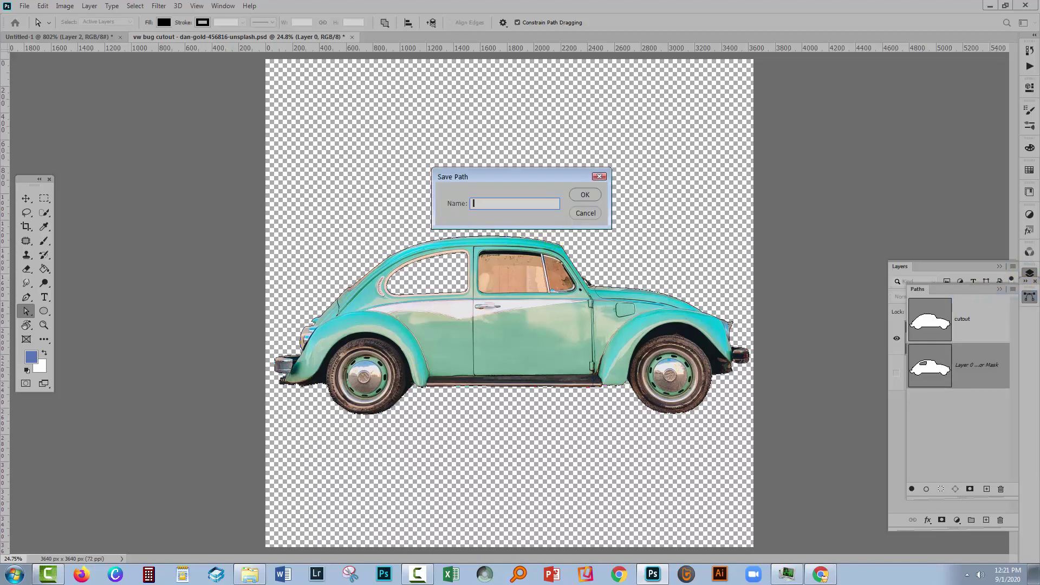
{"action": "type", "text": "dows removed"}
{"action": "key", "text": "Return"}
{"action": "double_click", "coordinate": [967, 410]}
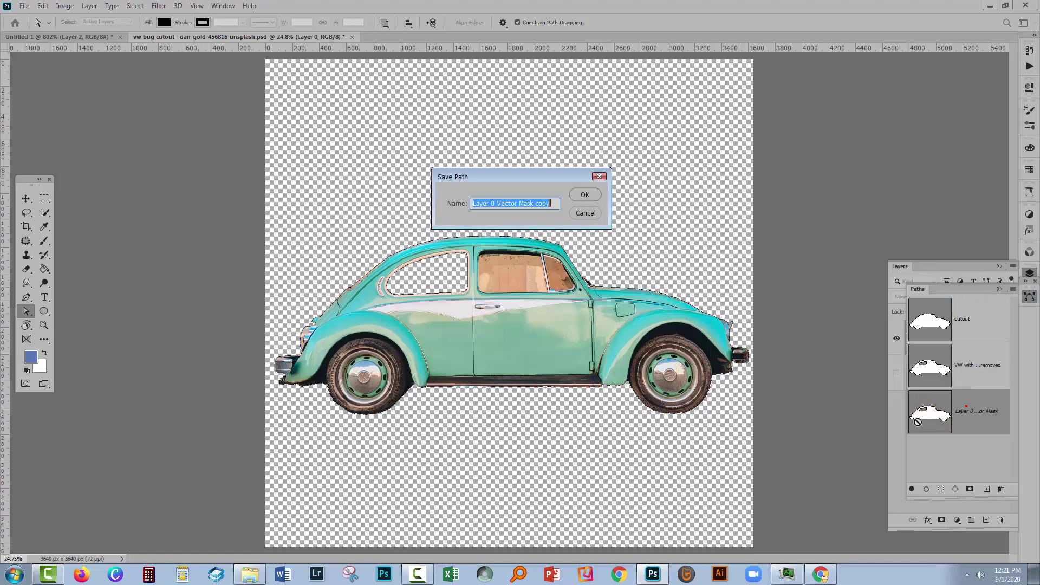
{"action": "left_click", "coordinate": [585, 215]}
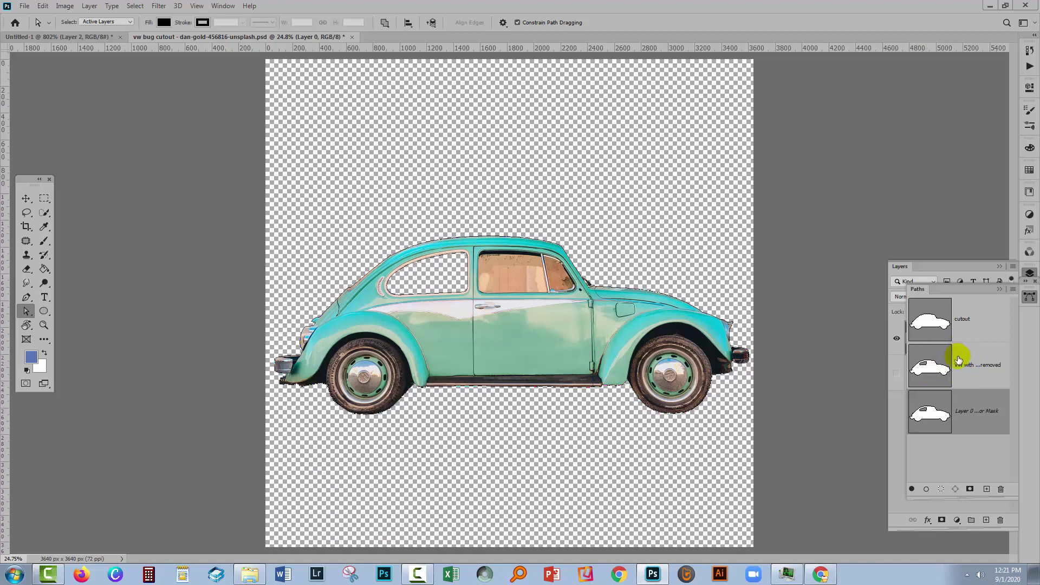
{"action": "left_click", "coordinate": [883, 436]}
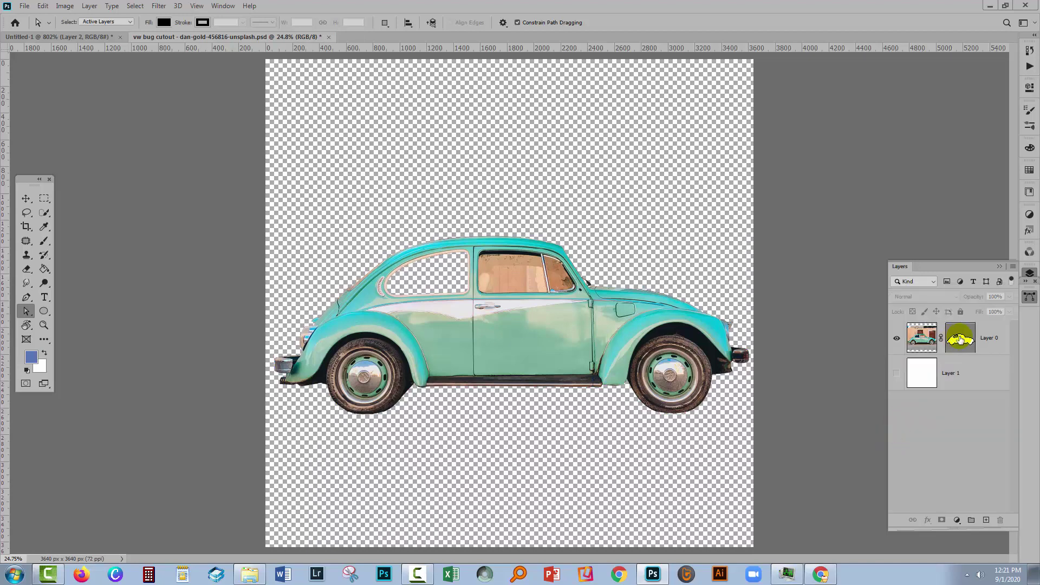